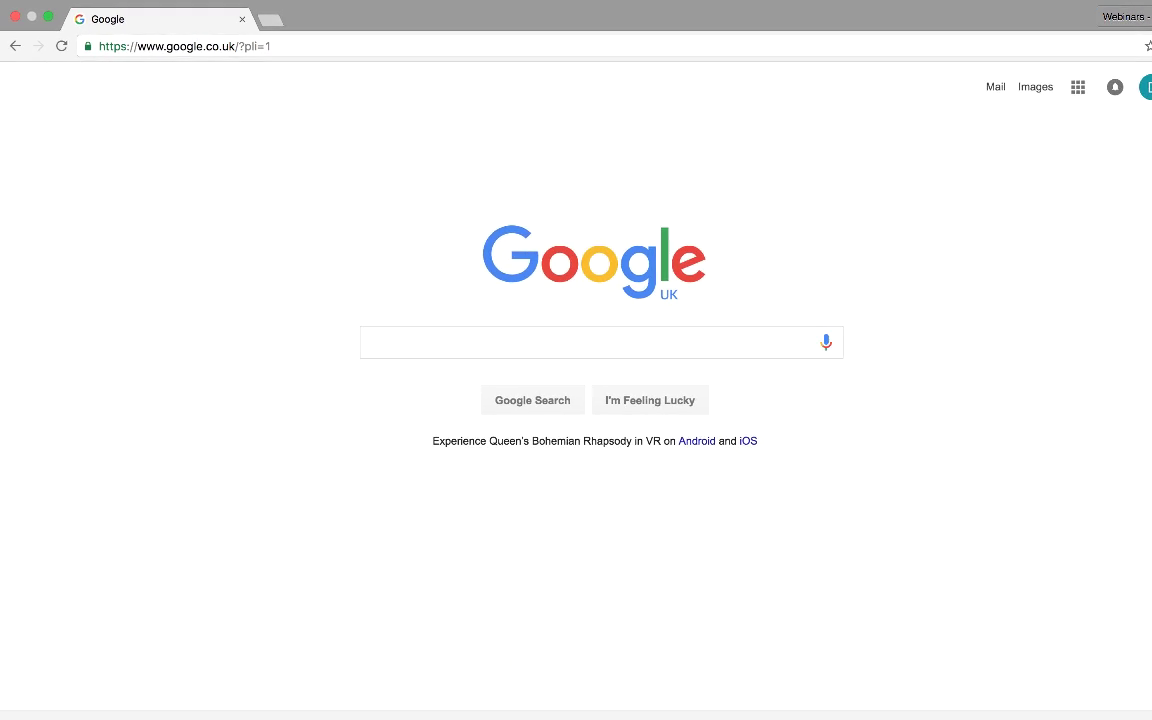
# Load classroom.google.com in the current Chrome tab.
pyautogui.press('super+l')
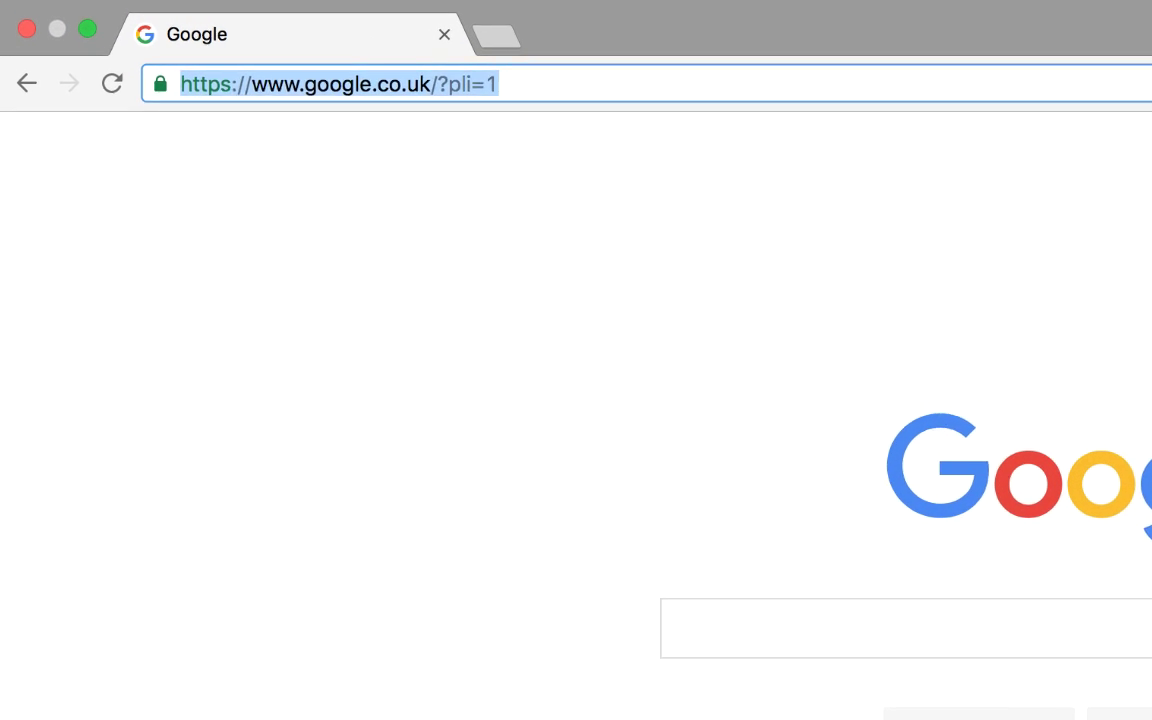
pyautogui.write('classroom.googl')
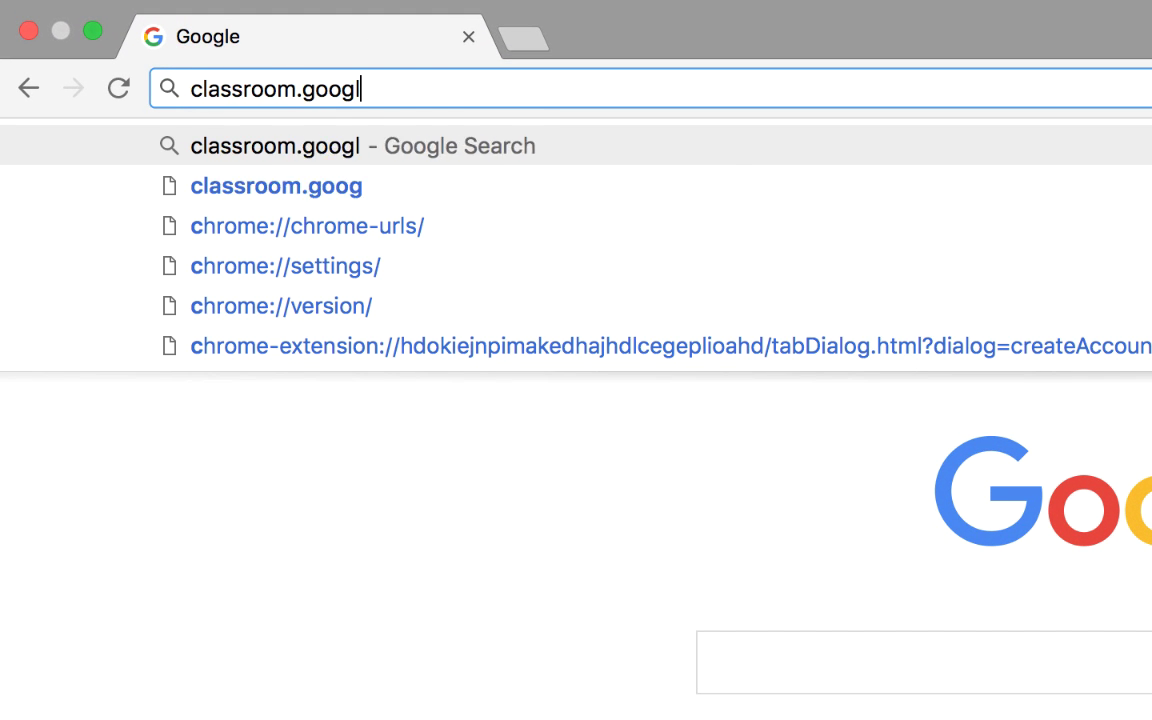
pyautogui.write('e.com')
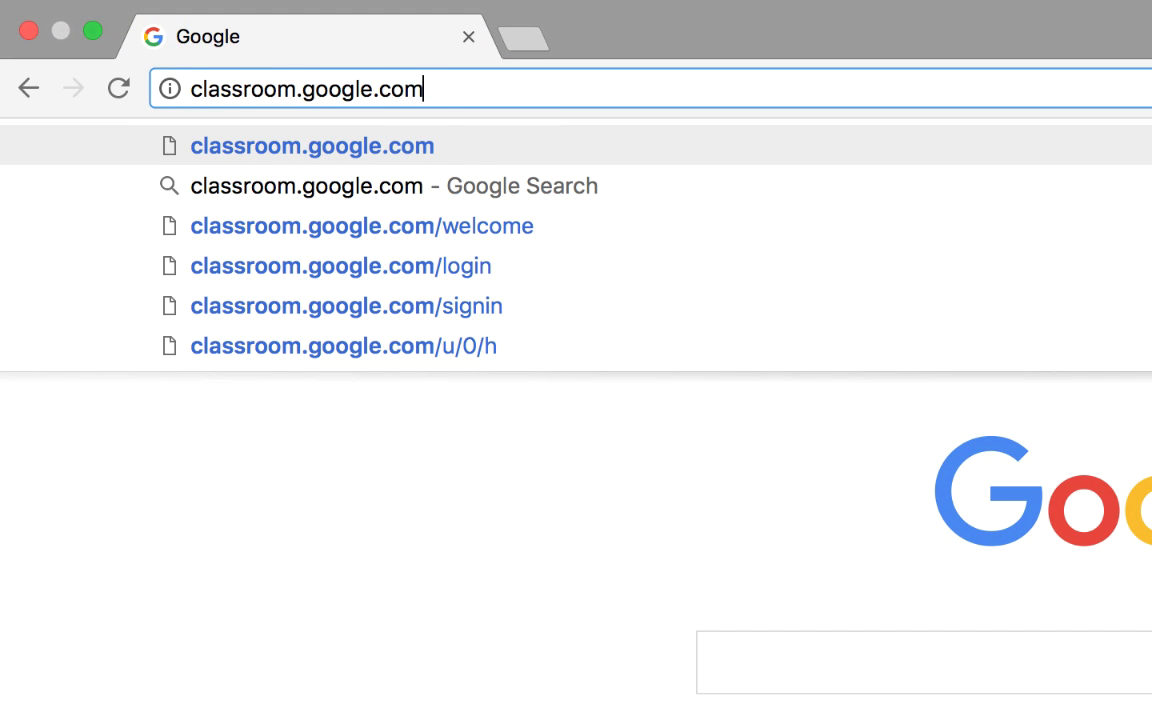
pyautogui.press('Return')
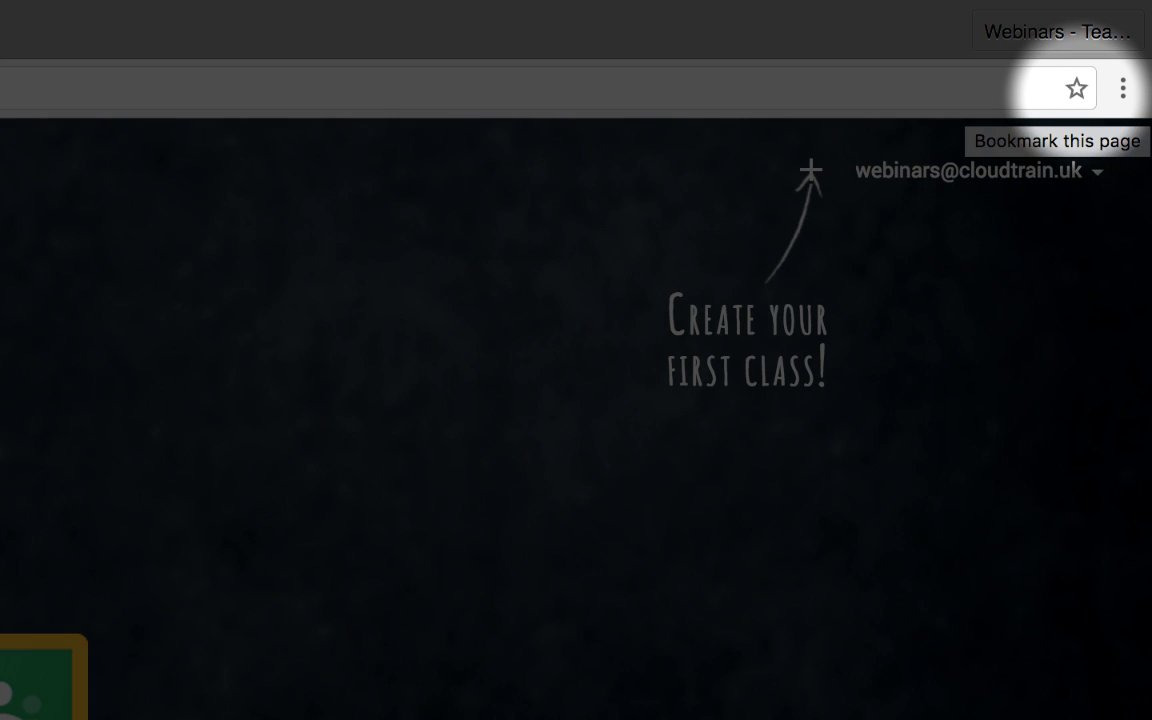
# Bookmark the Classroom page under the name 'Classroom' and turn on Chrome's bookmarks bar.
pyautogui.click(1076, 88)
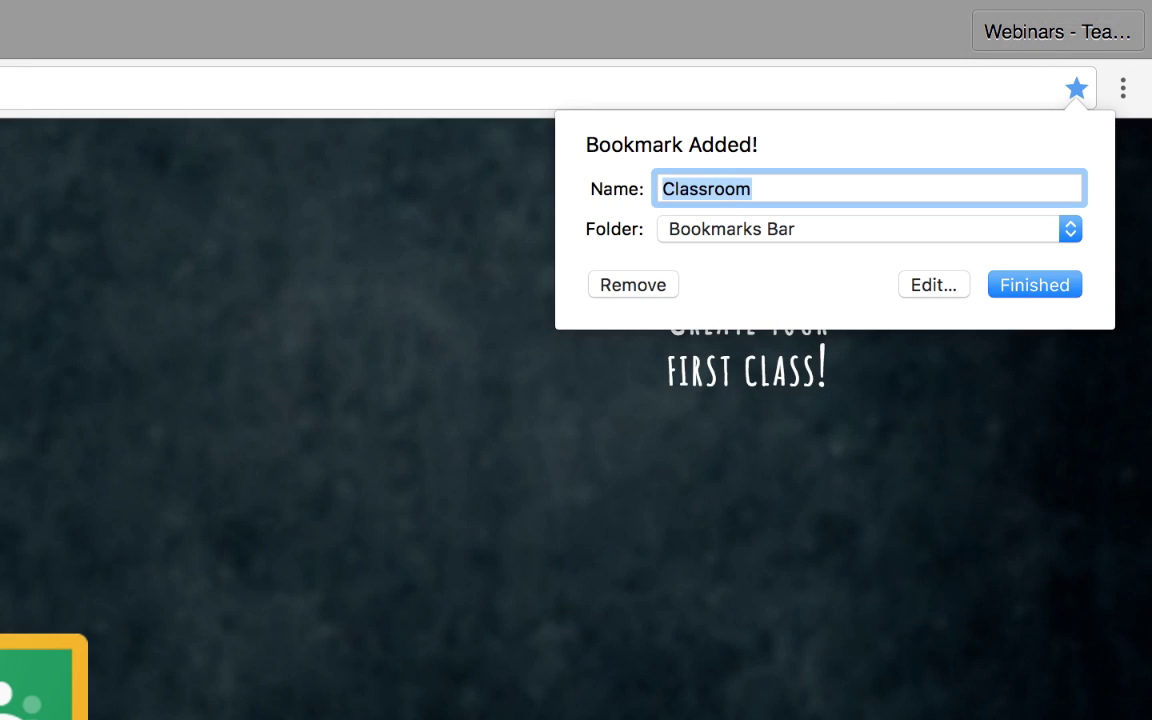
pyautogui.press('Return')
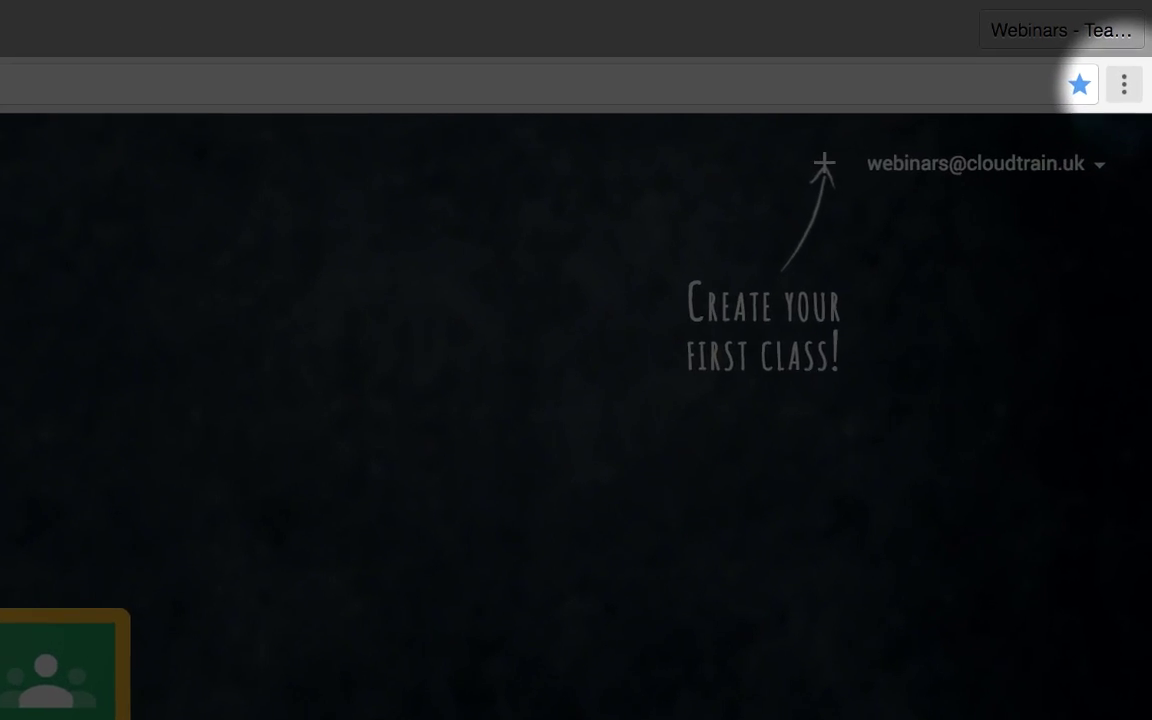
pyautogui.click(1137, 44)
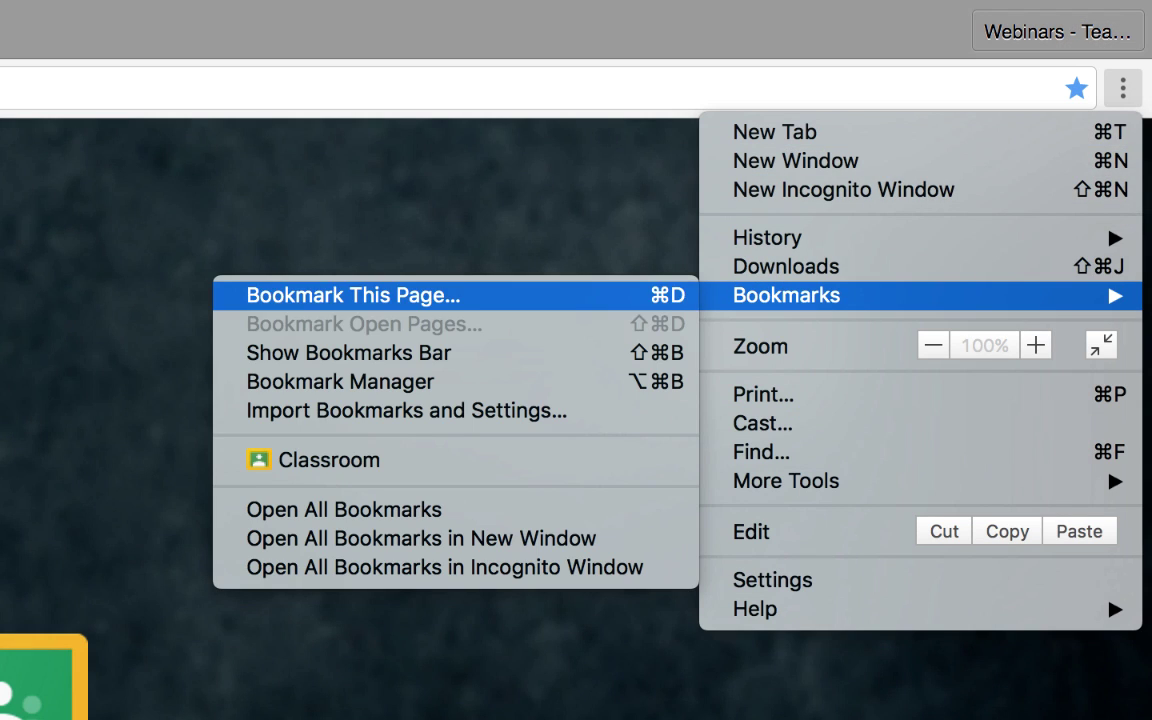
pyautogui.press('Down')
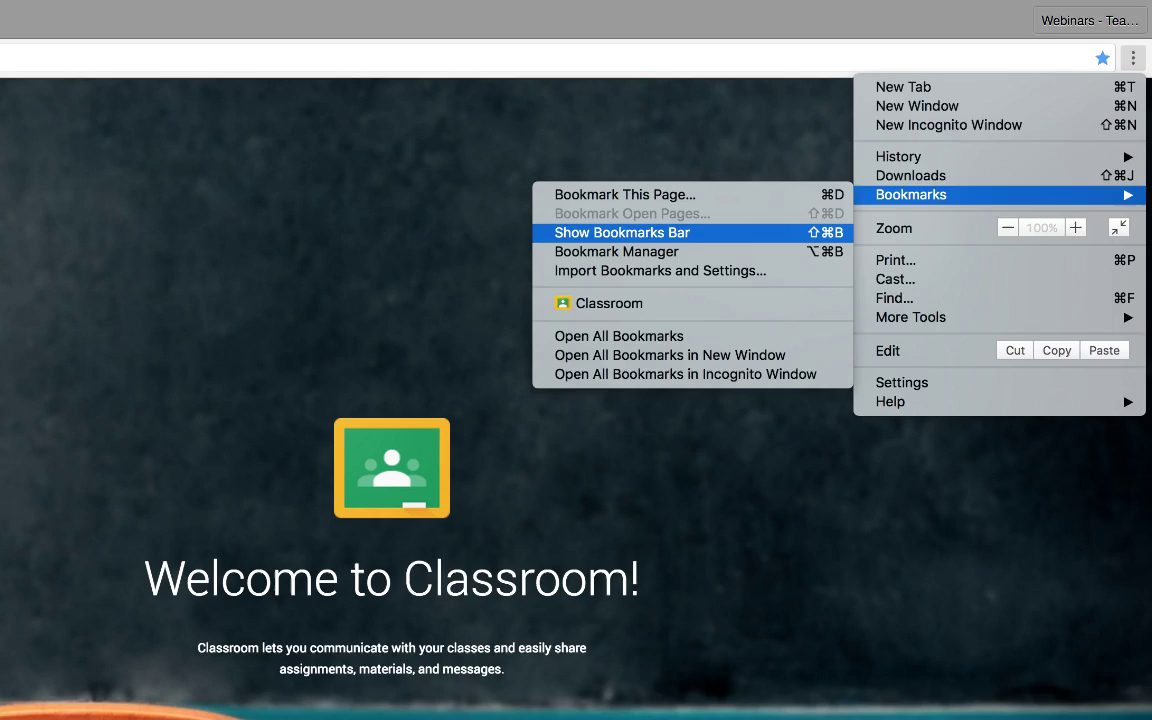
pyautogui.press('Return')
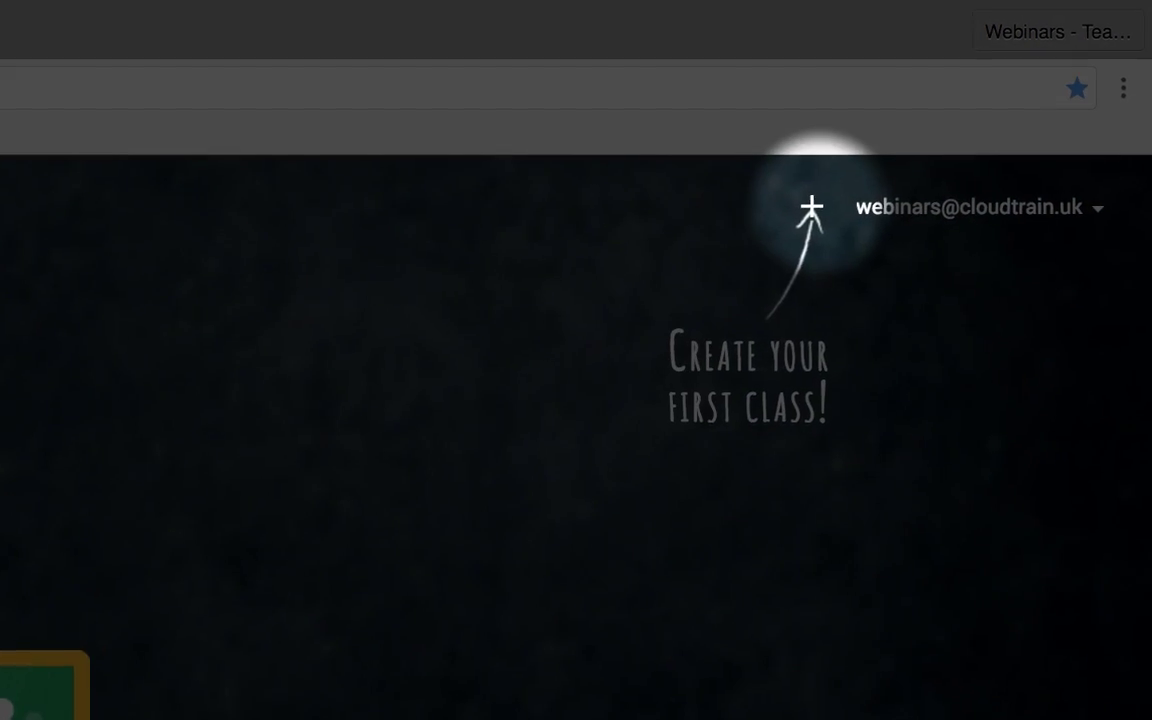
# Create a class named Dean's Class, leaving the Subject field blank.
pyautogui.click(811, 210)
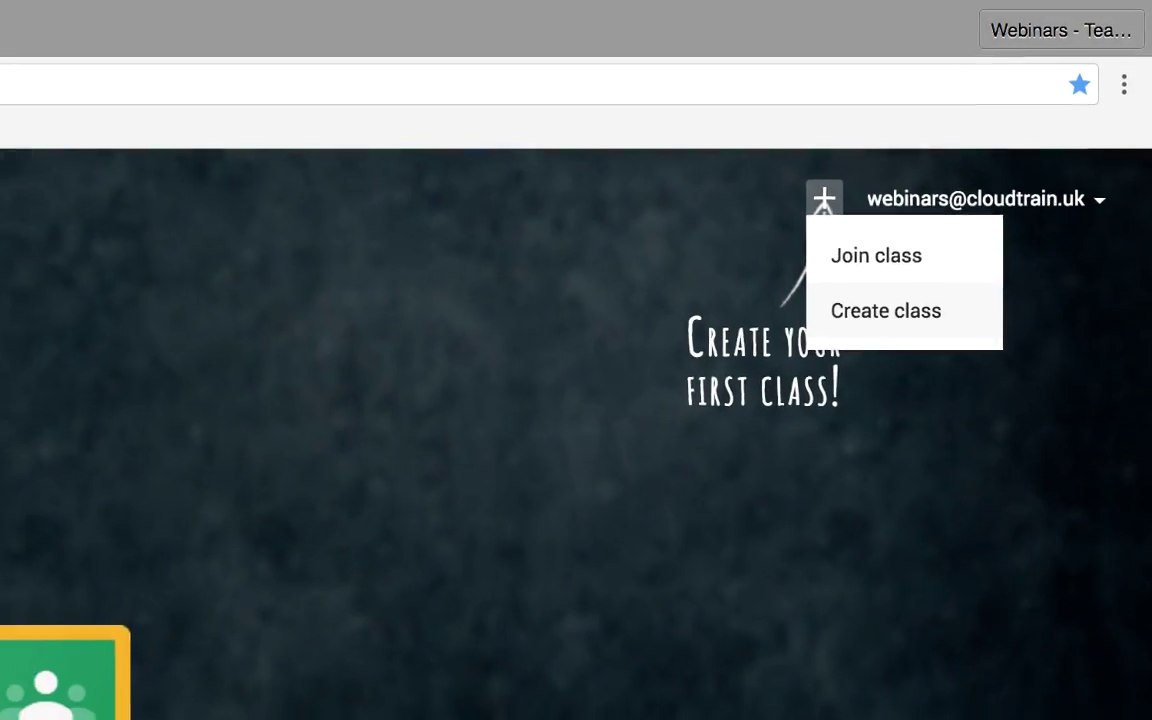
pyautogui.click(875, 324)
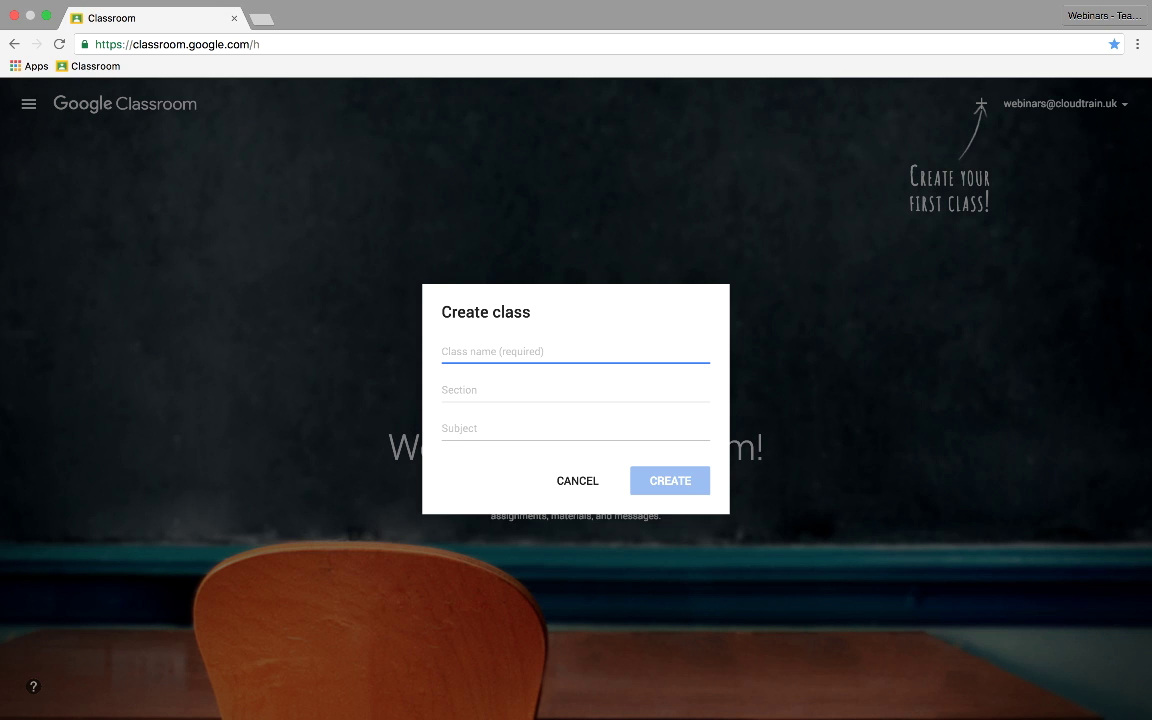
pyautogui.write("Dean's Class")
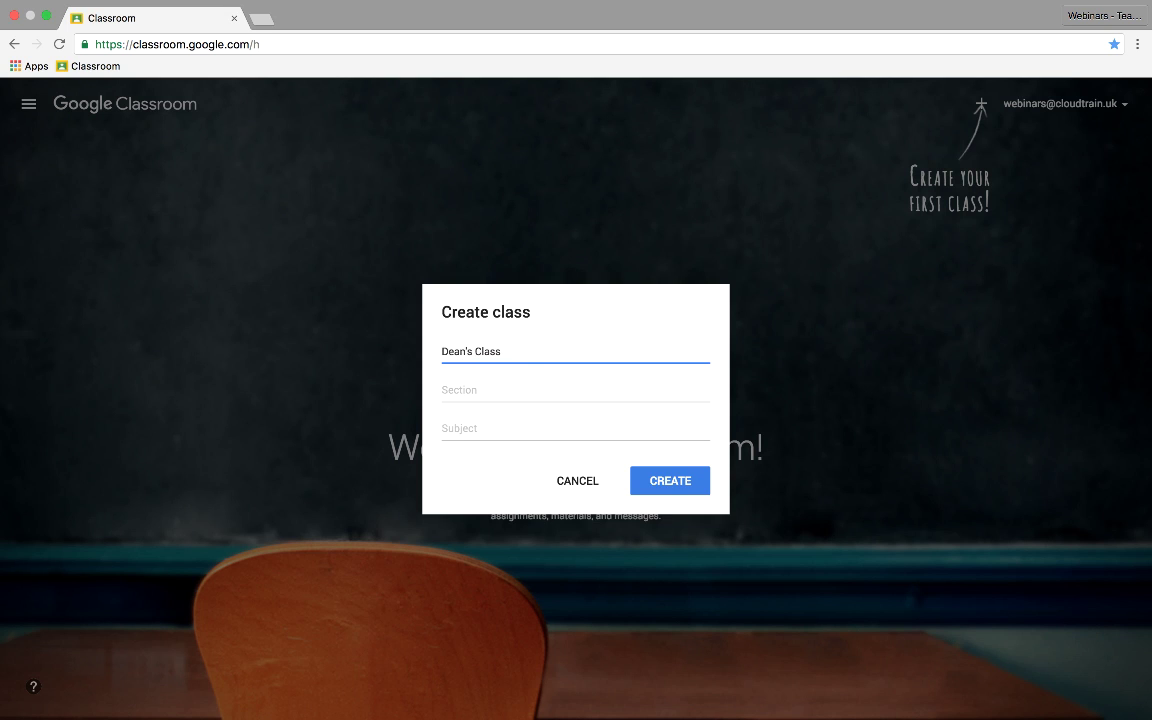
pyautogui.press('Tab')
pyautogui.press('Tab')
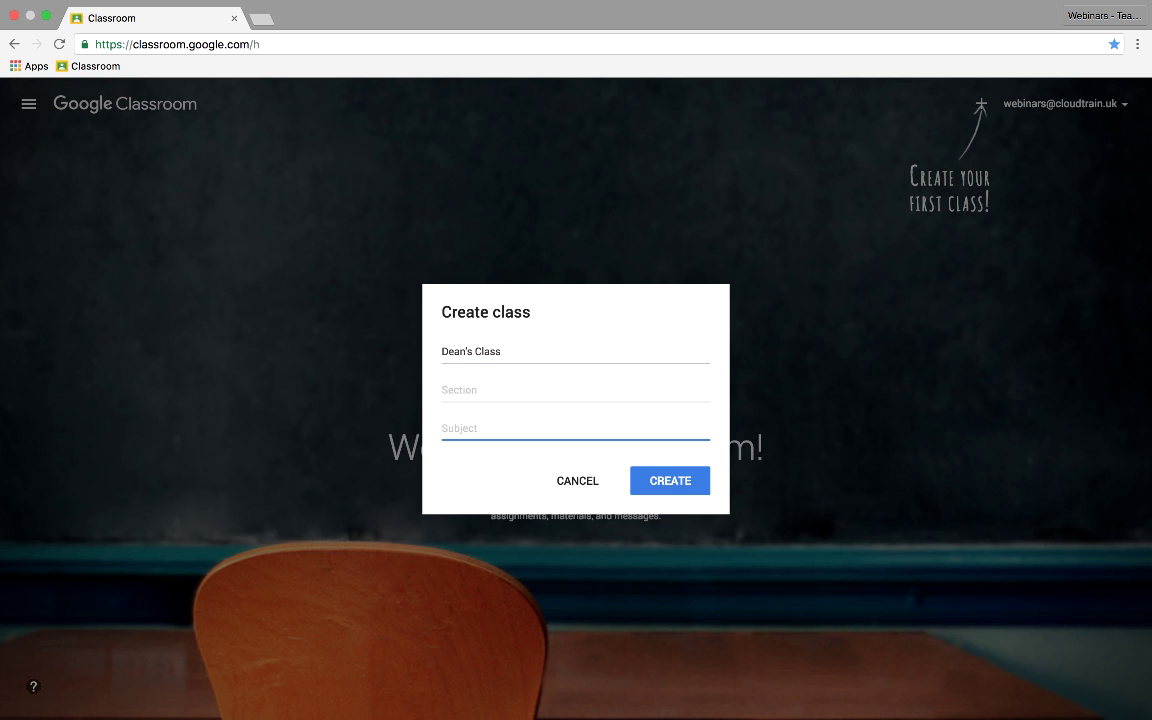
pyautogui.press('Tab')
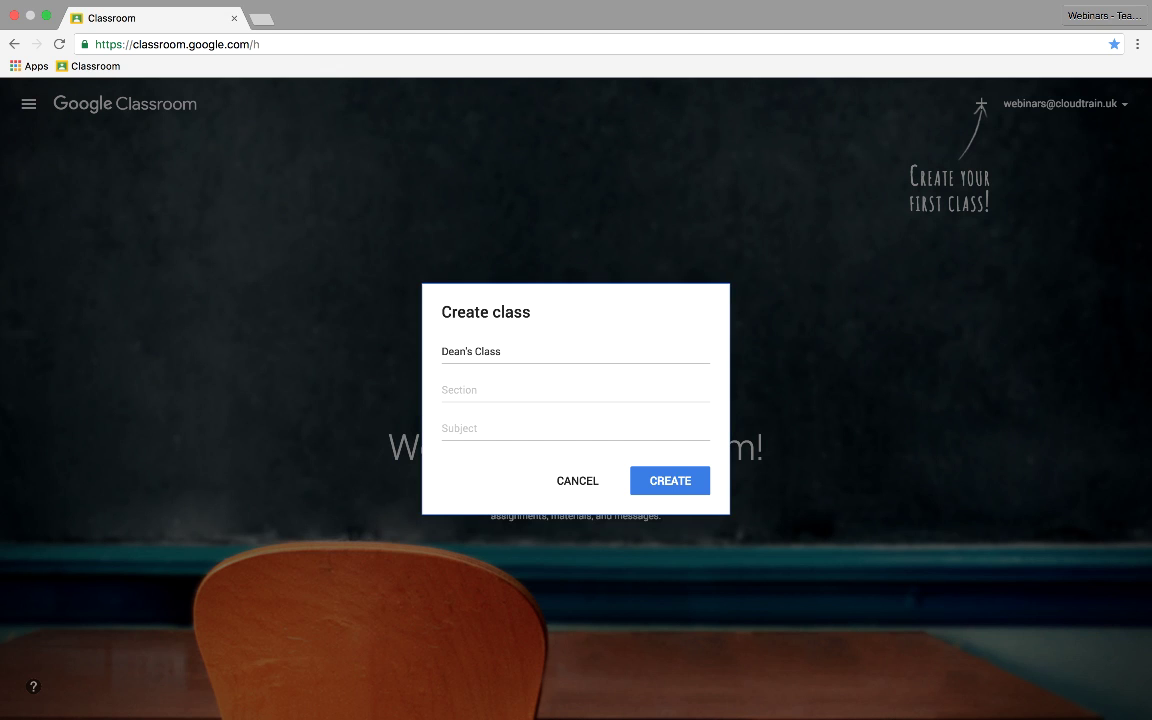
pyautogui.press('Tab')
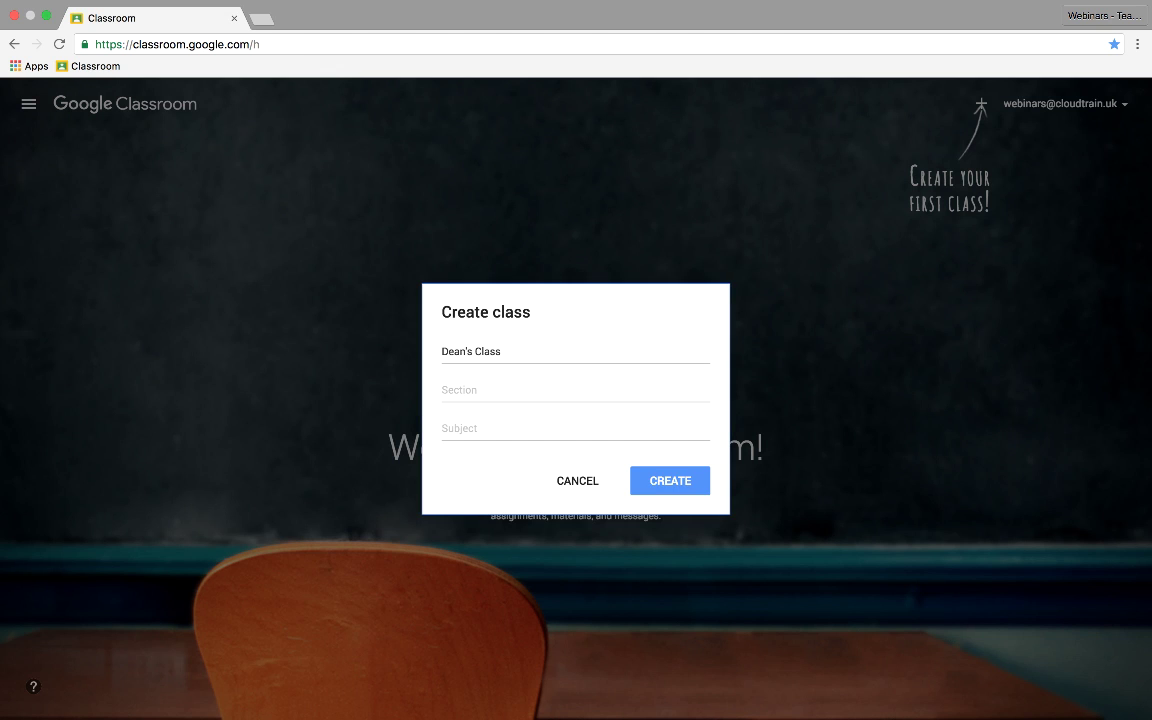
pyautogui.press('Return')
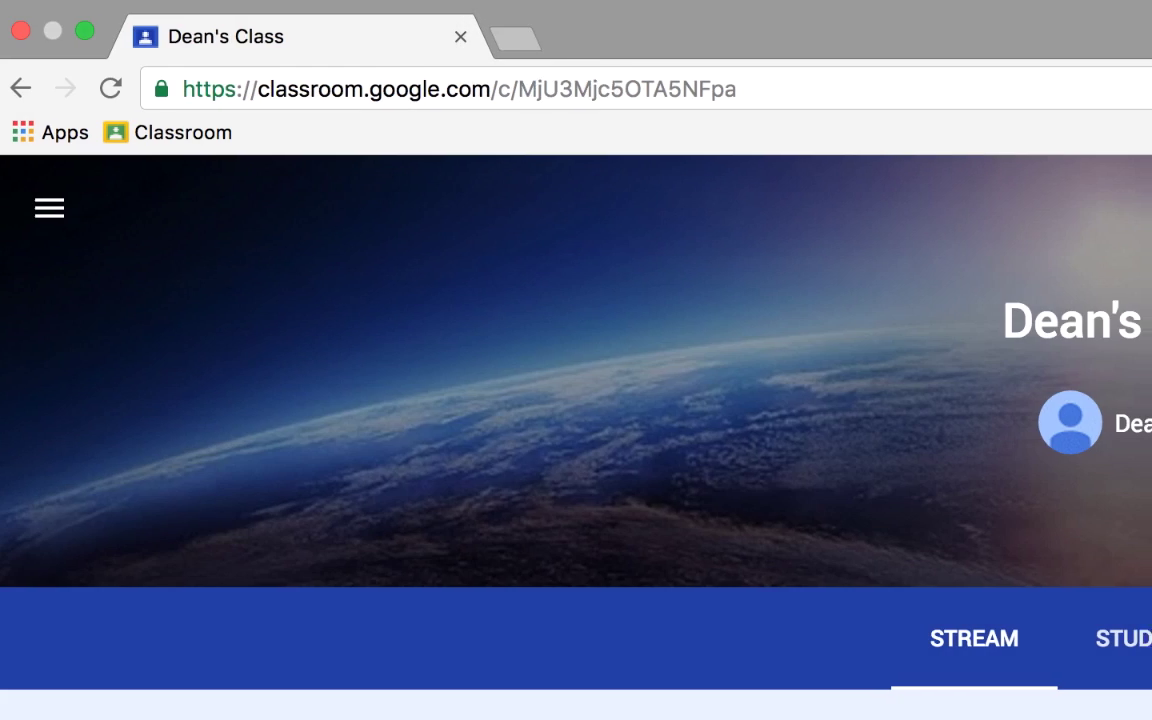
# In a new tab, open Google Drive's My Drive and start a new Google Docs document.
pyautogui.click(522, 38)
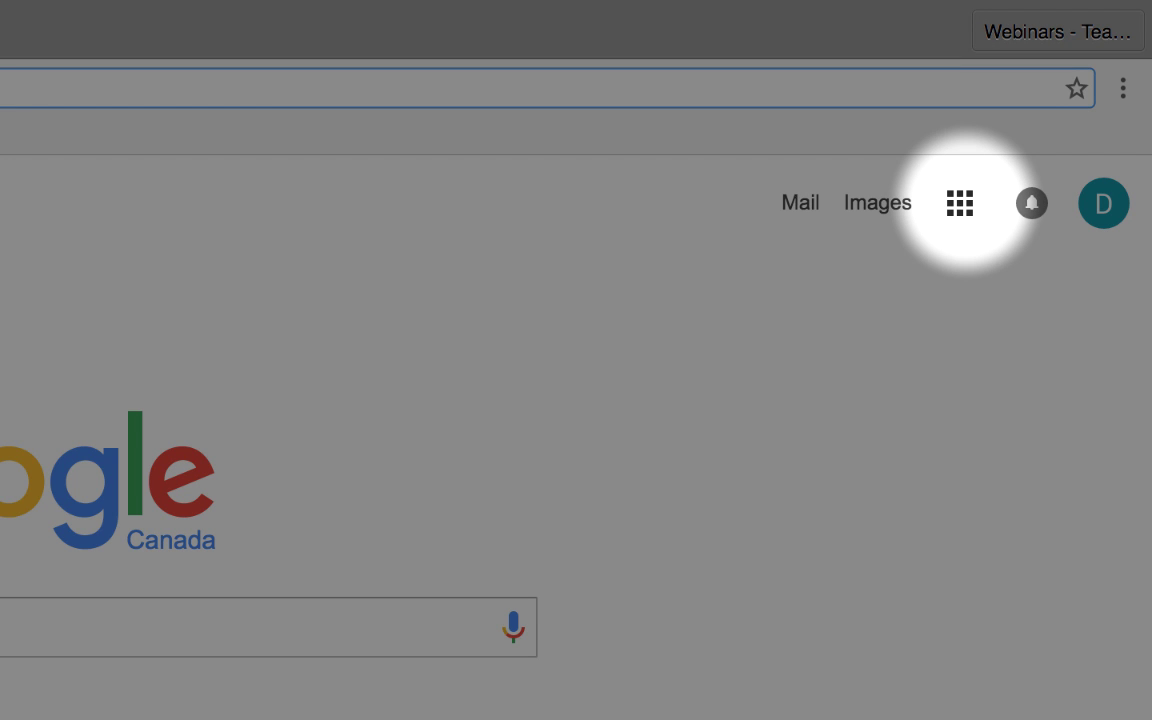
pyautogui.click(960, 203)
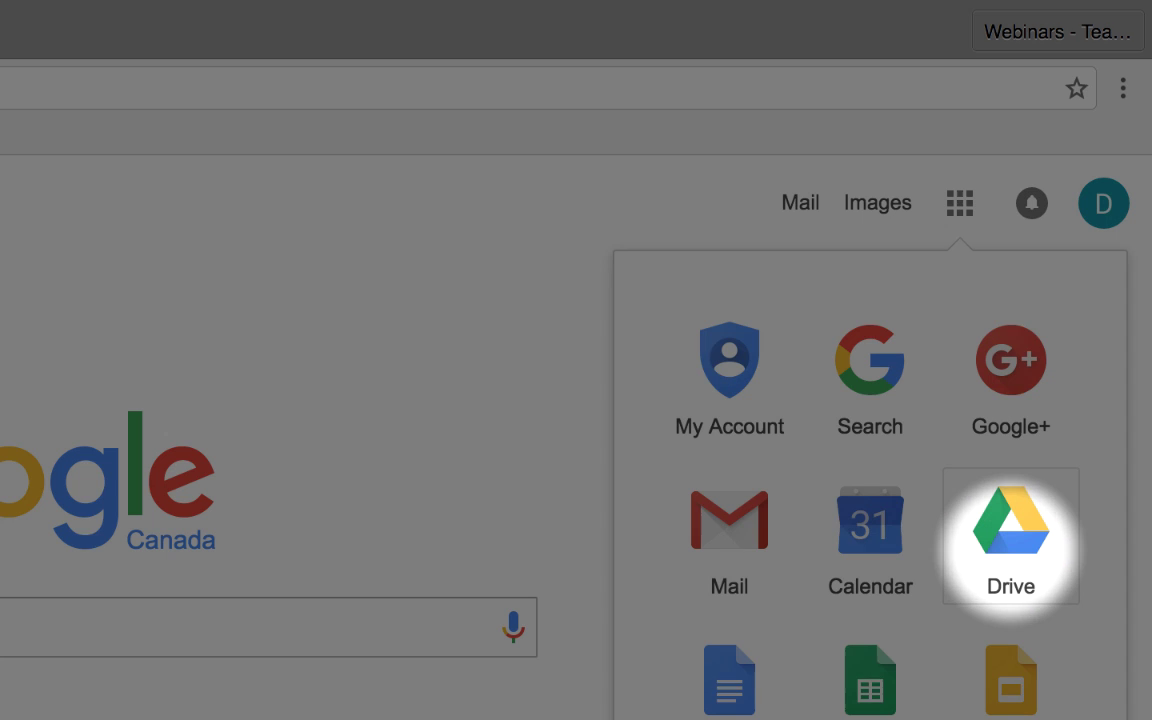
pyautogui.click(1010, 540)
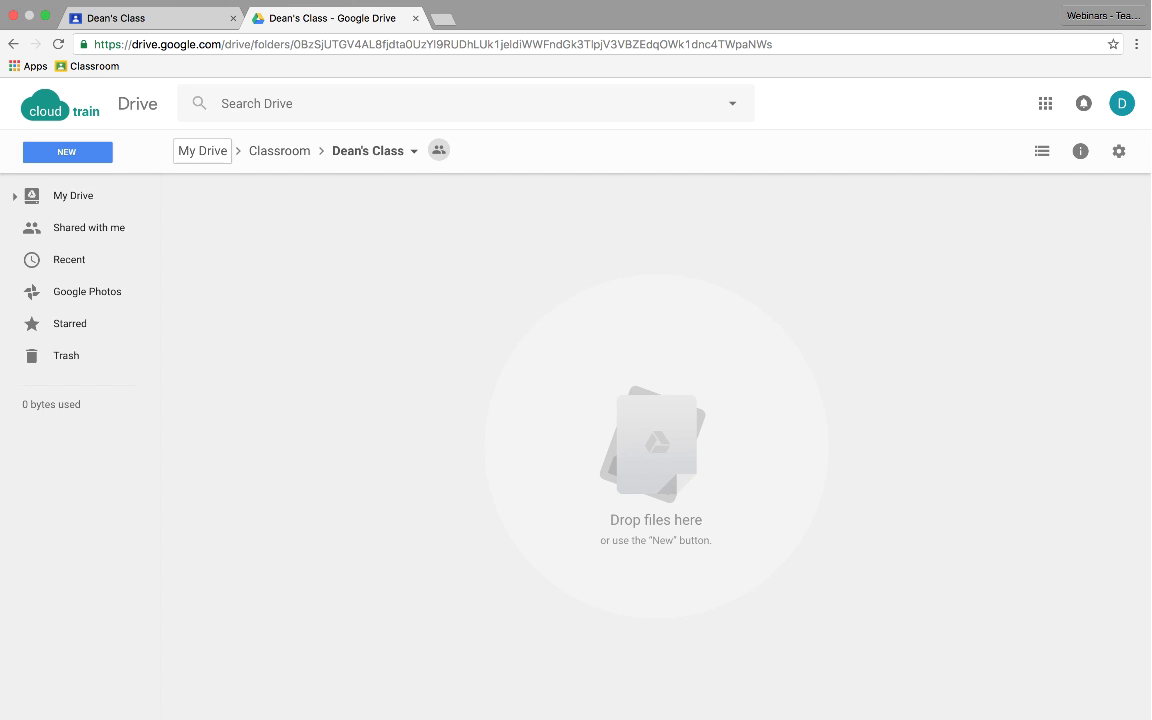
pyautogui.click(202, 150)
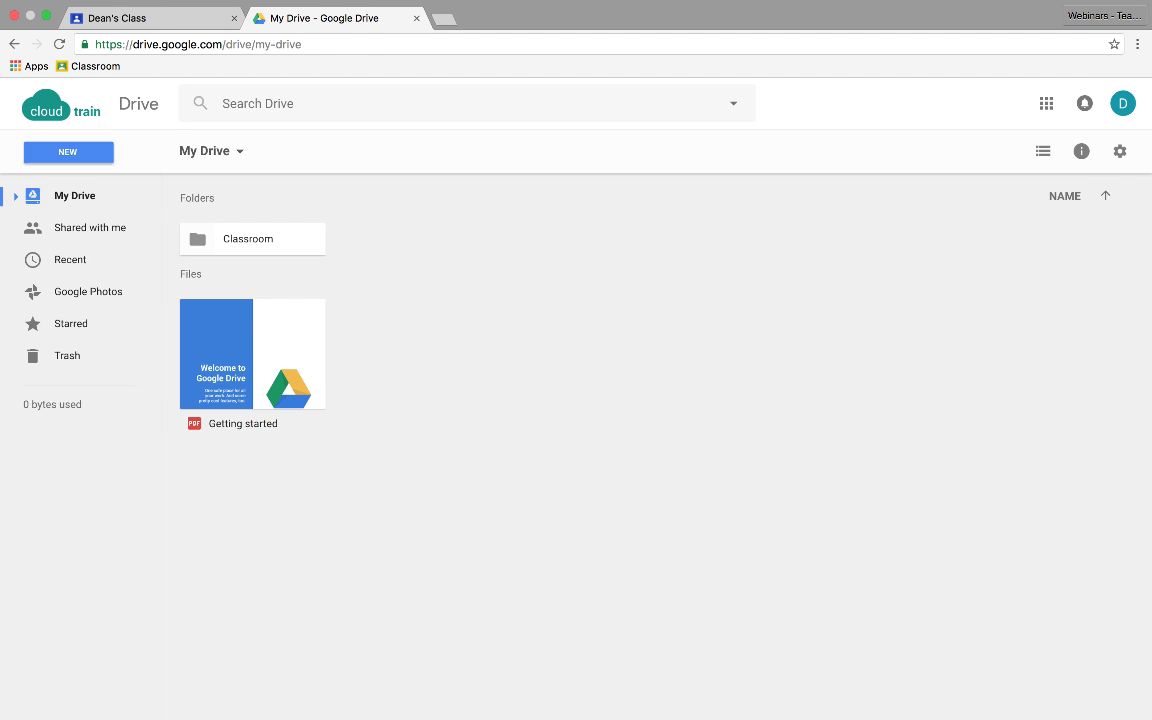
pyautogui.click(68, 151)
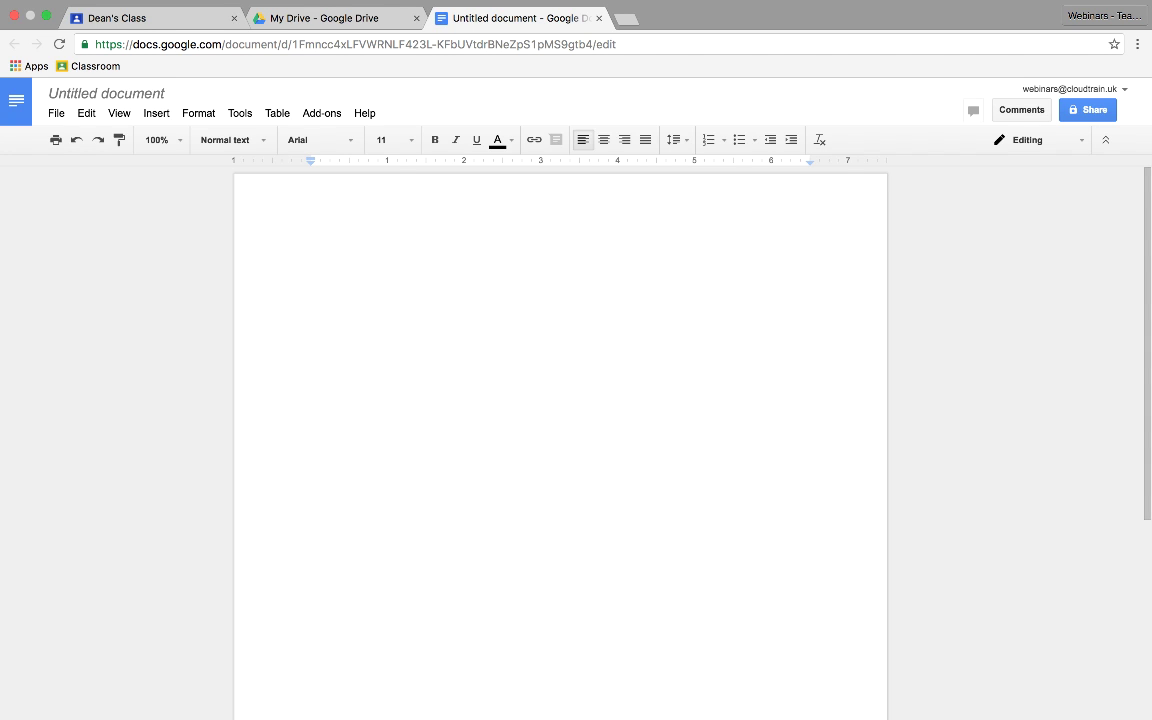
# Title the untitled document 'Poetry Worksheet'.
pyautogui.write('P')
pyautogui.write('oetry Worksheet')
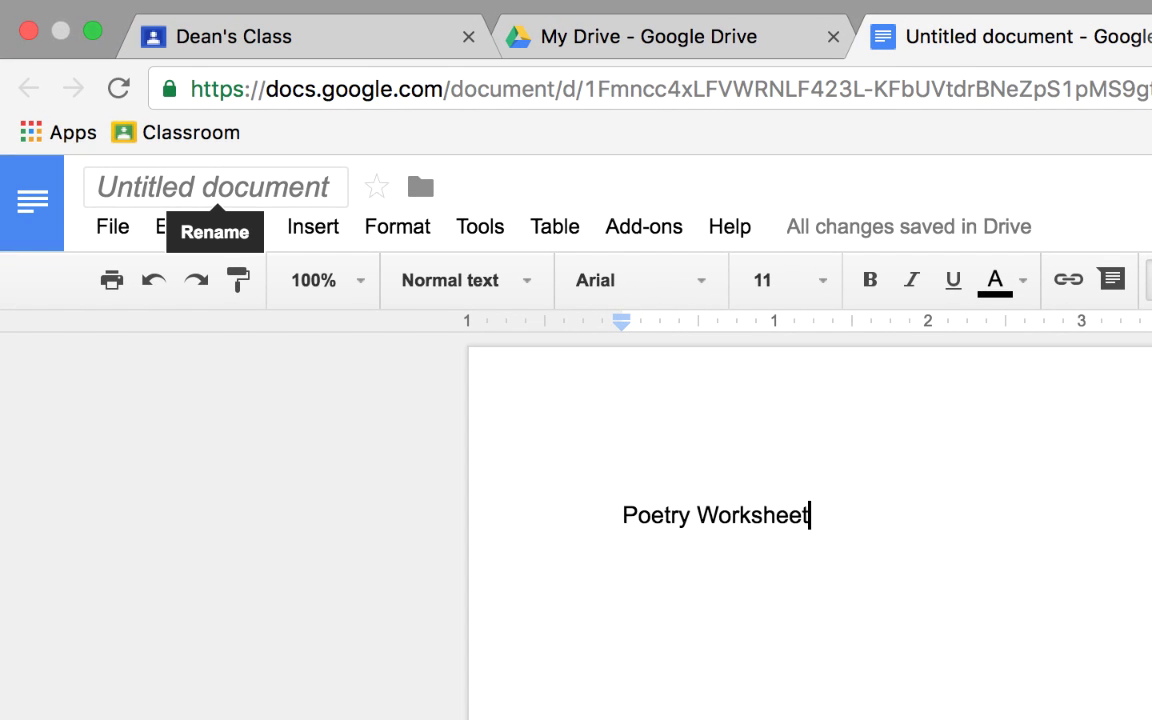
pyautogui.click(180, 160)
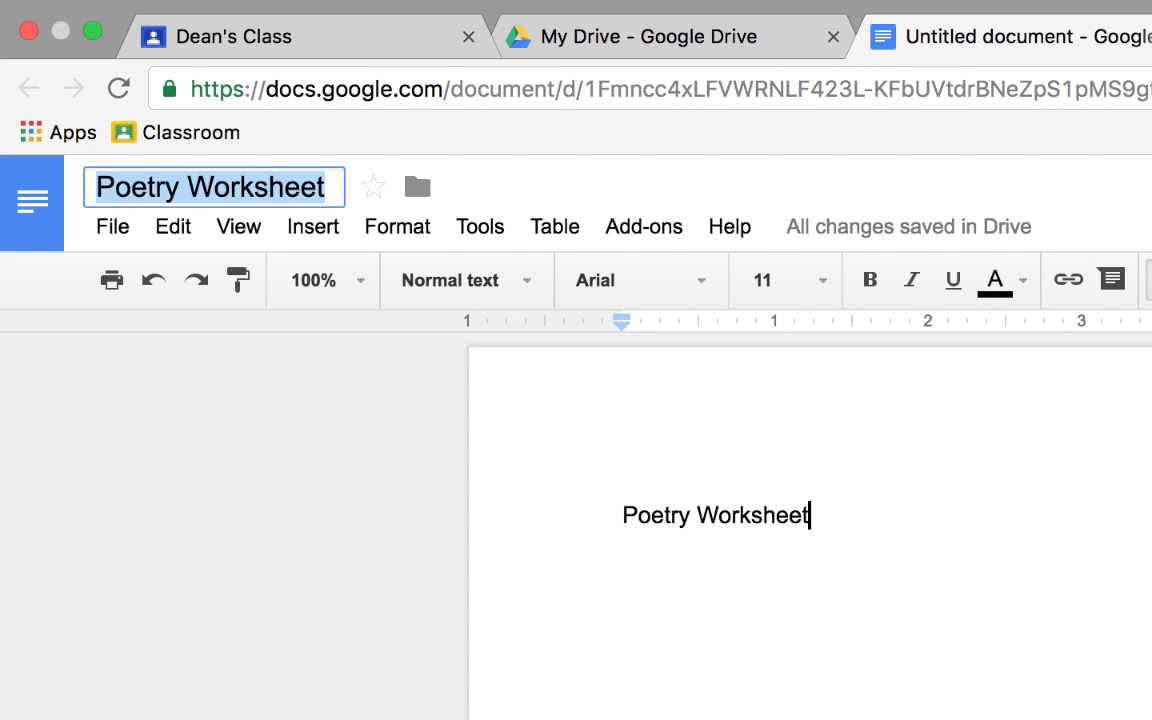
pyautogui.press('Return')
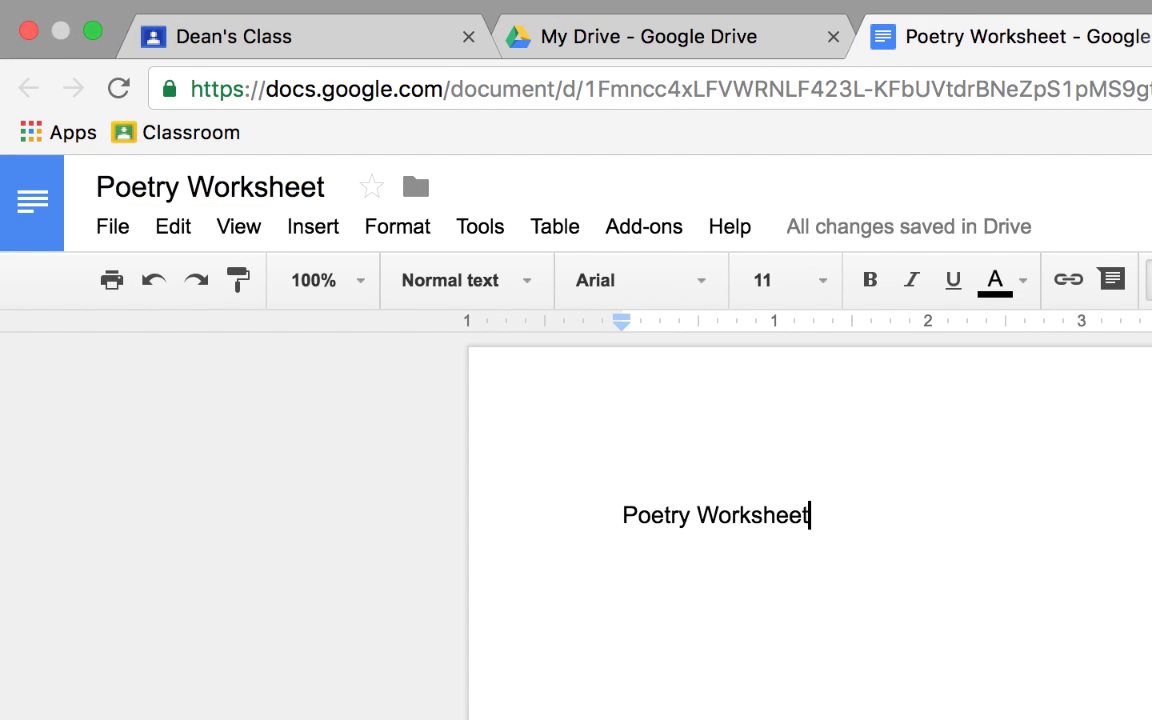
# Add the 'Task 1' heading and 'Fill in the blanks of the poem.', then paste the poem below.
pyautogui.press('Return')
pyautogui.press('Return')
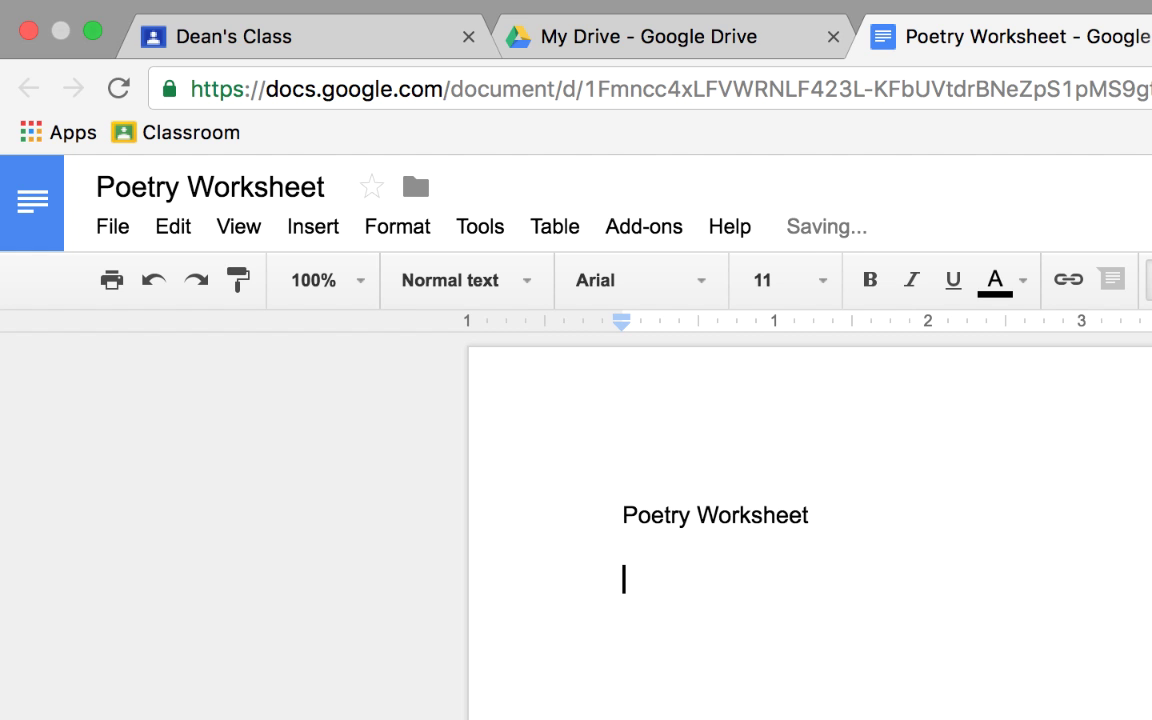
pyautogui.write('Task 1')
pyautogui.press('Return')
pyautogui.write('Fill in the blanks ')
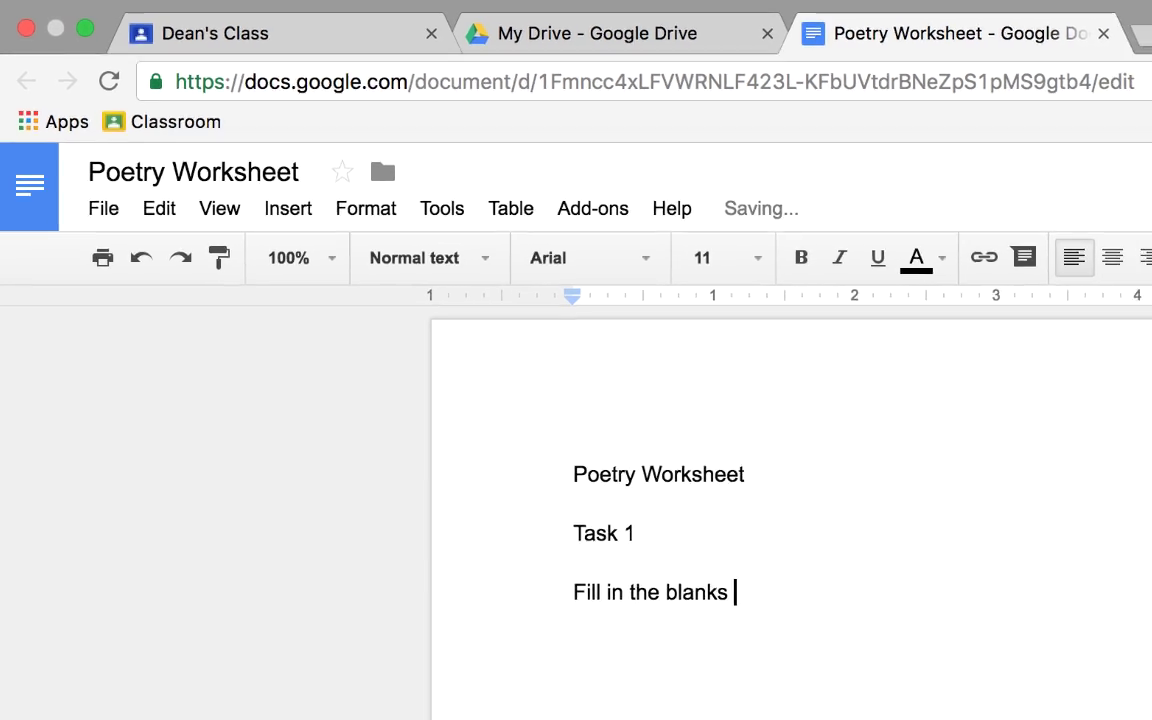
pyautogui.write('of the poem.')
pyautogui.press('Return')
pyautogui.press('Return')
pyautogui.write('They put me in the oven to ???? Me a deprived and miserable cake. Feeling the heat I started to bubble. Watching the others I knew I was in ????  They opened the door and I started my life. Frosting me with a silver ????. Decorating me with candy jewels. The rest of my batch looked like ????.')
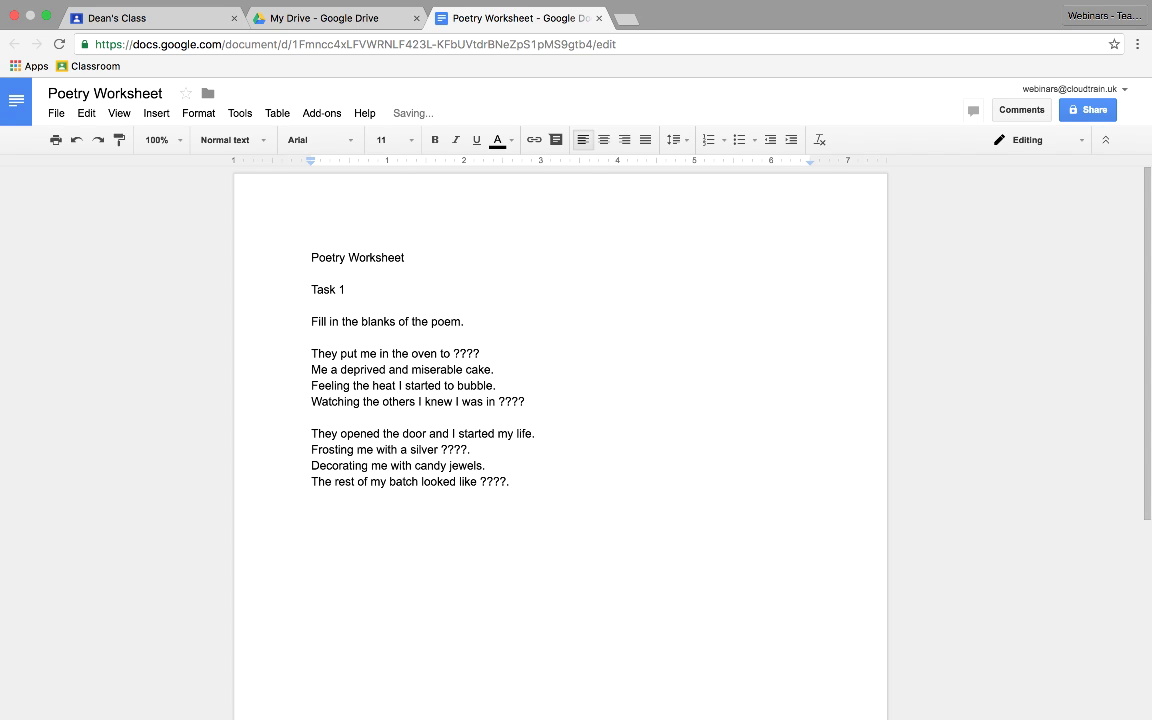
# Make the Poetry Worksheet title bold, underlined and centred, and bold the Task 1 heading.
pyautogui.moveTo(405, 257); pyautogui.dragTo(311, 257)
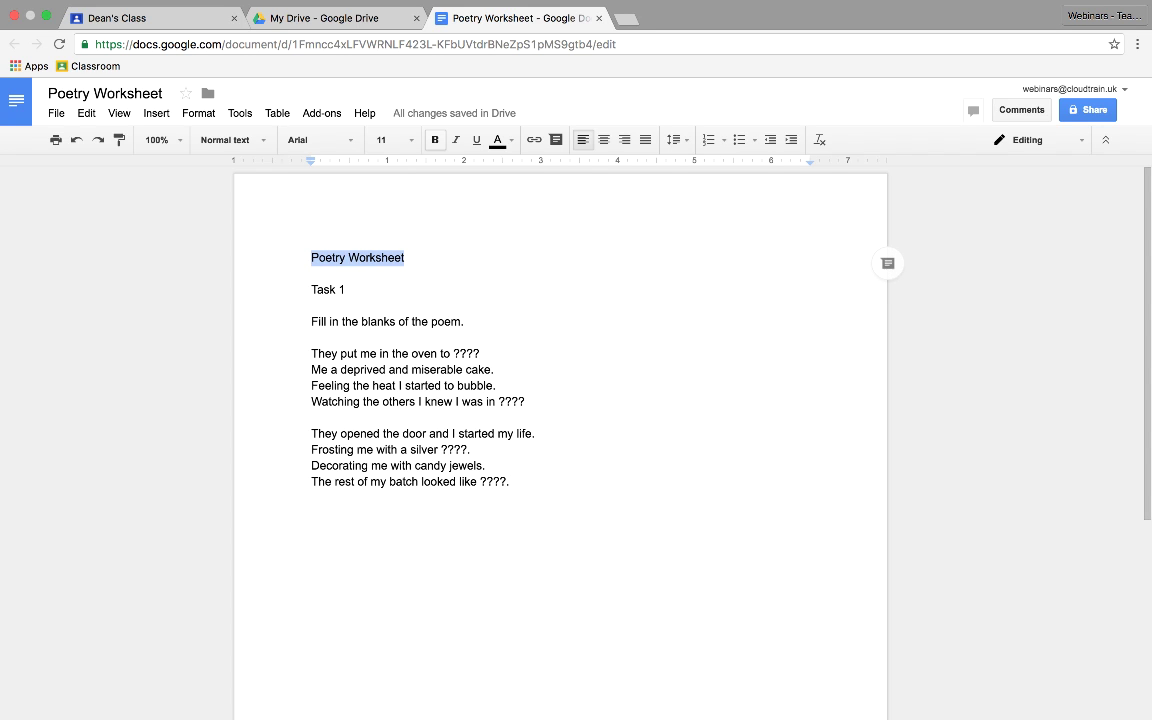
pyautogui.press('super+b')
pyautogui.press('super+u')
pyautogui.press('super+shift+e')
pyautogui.press('Down')
pyautogui.press('super+shift+Left')
pyautogui.press('super+b')
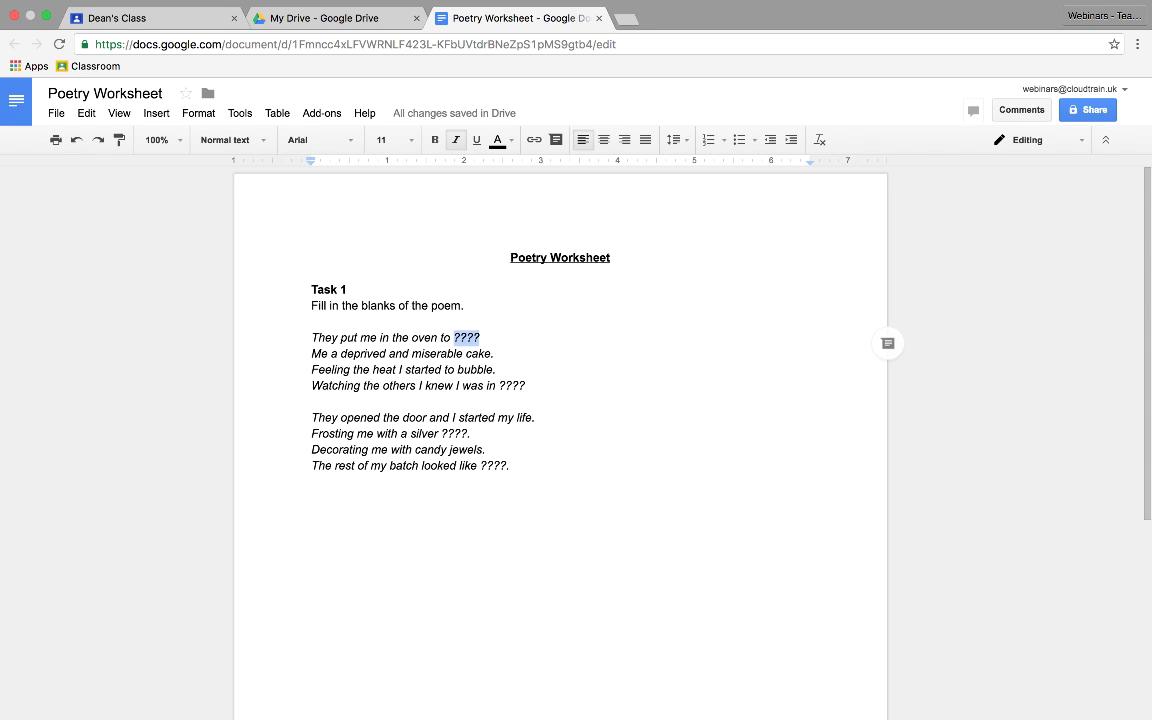
# Colour the two ???? blanks in the poem red.
pyautogui.click(479, 337)
pyautogui.hotkey('shift', 'Left')
pyautogui.hotkey('shift', 'Left')
pyautogui.hotkey('shift', 'Left')
pyautogui.click(497, 140)
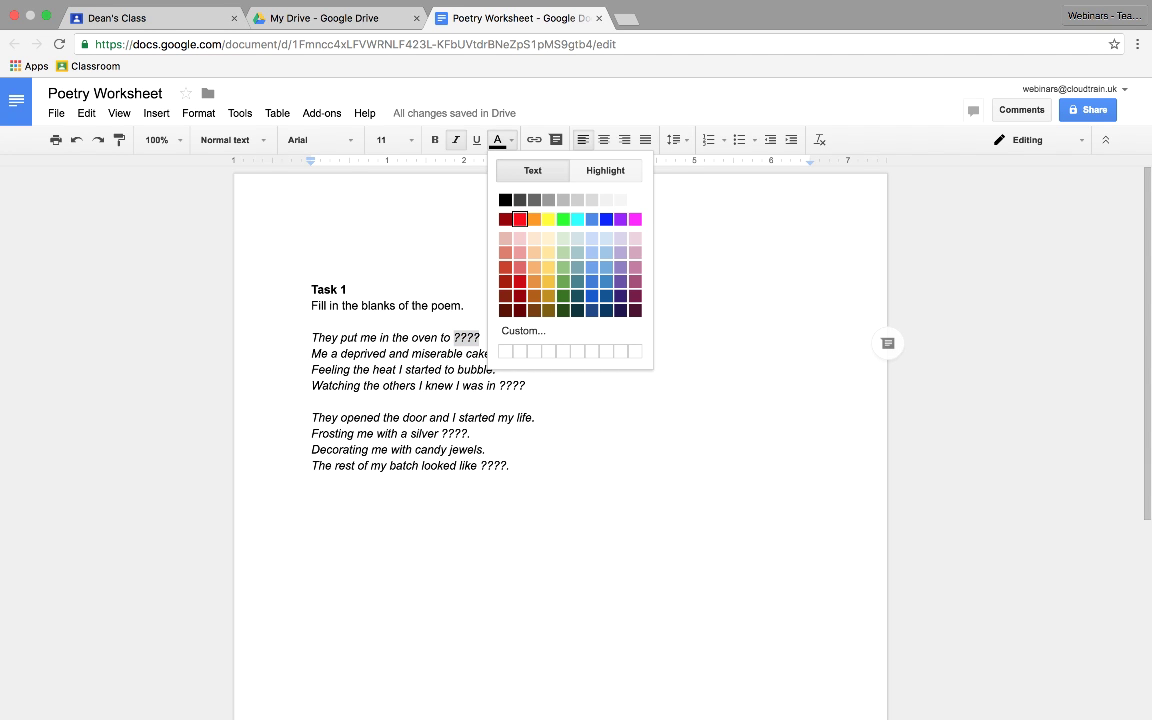
pyautogui.click(518, 219)
pyautogui.moveTo(526, 385); pyautogui.dragTo(499, 385)
pyautogui.click(497, 140)
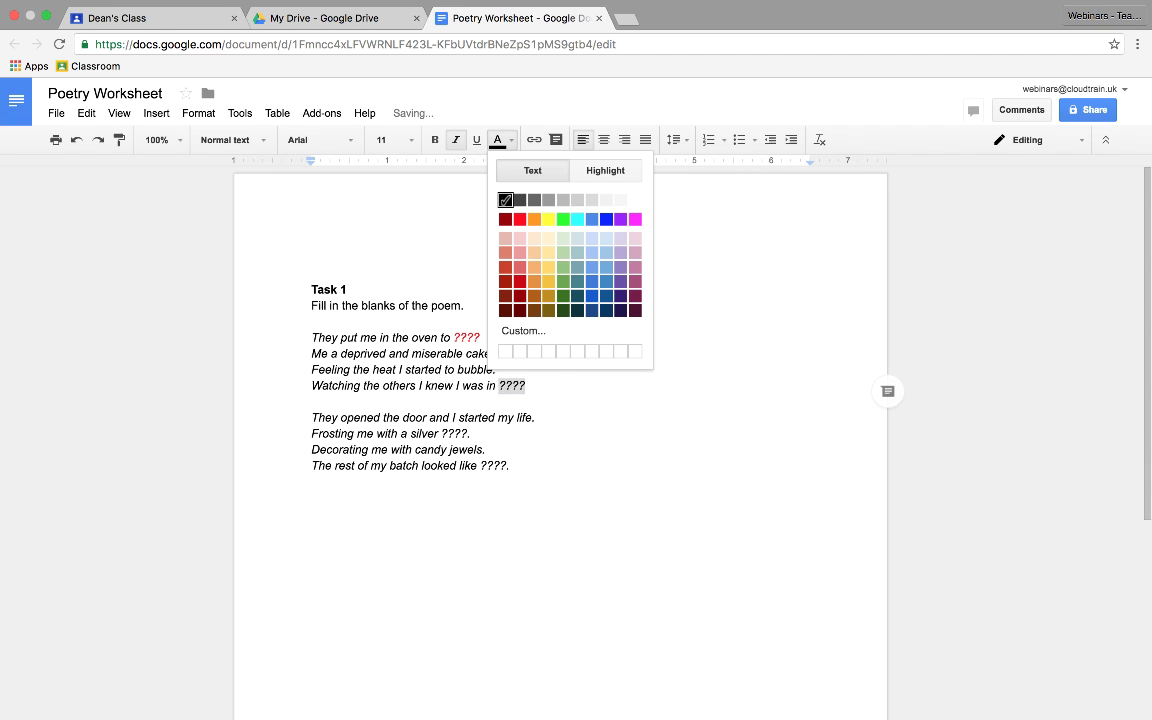
pyautogui.click(518, 219)
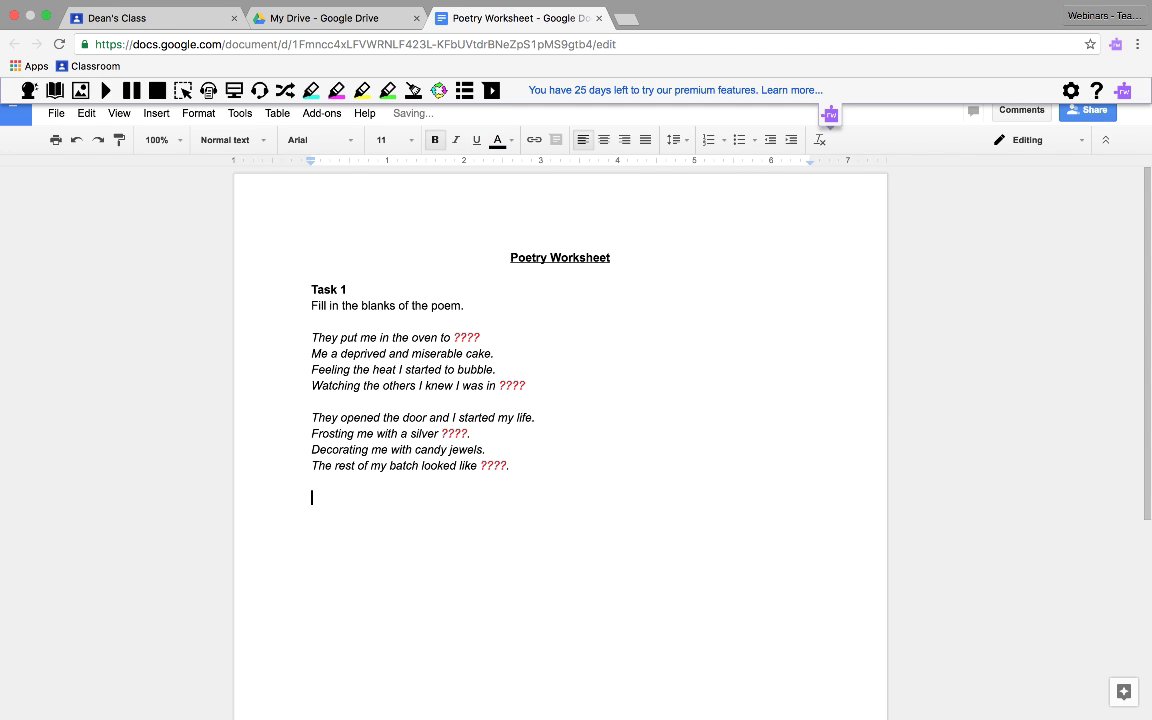
# Add a 'Task 2' heading with 'Use the explore tool to find a relevant image.'.
pyautogui.write('Task 2')
pyautogui.press('Return')
pyautogui.write('Use the explore tool to find a relevant image.')
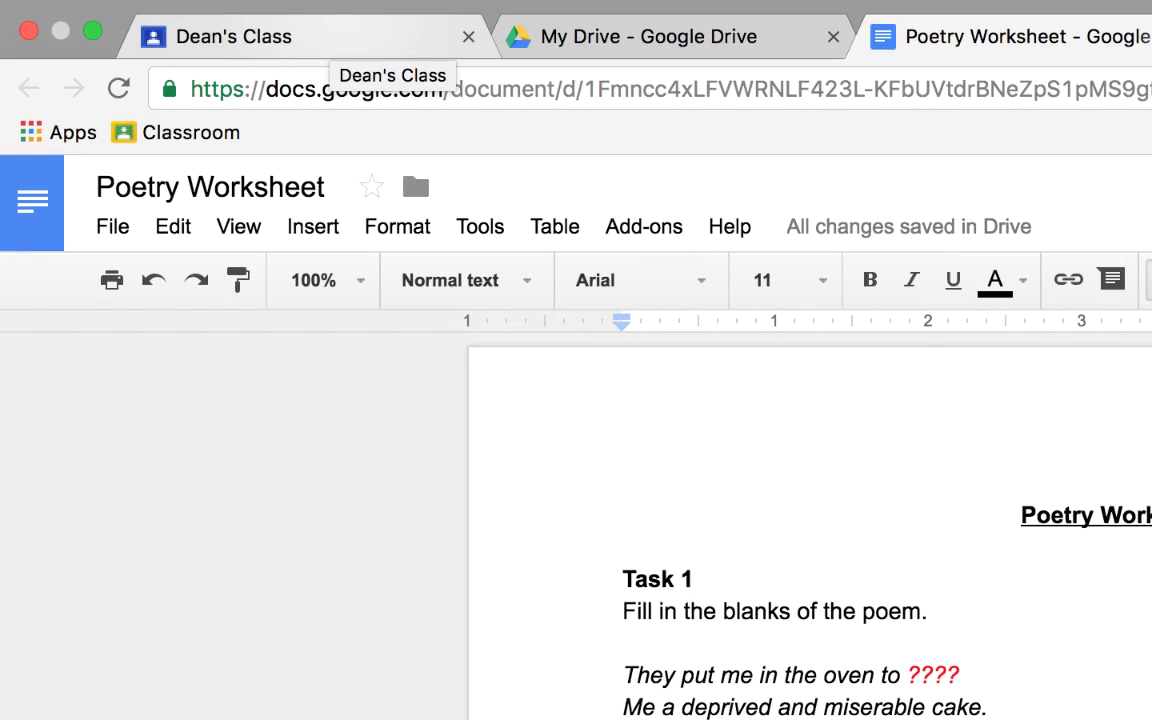
# Return to Dean's Class and view its Students page to find the join code.
pyautogui.click(330, 40)
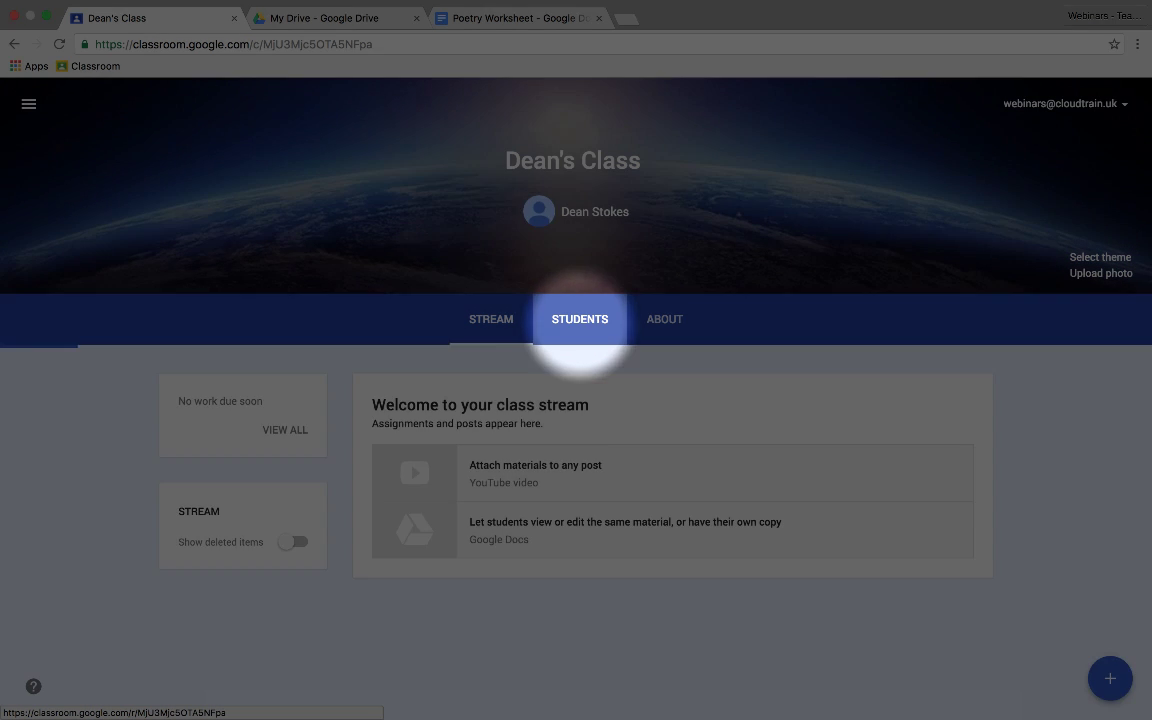
pyautogui.click(580, 320)
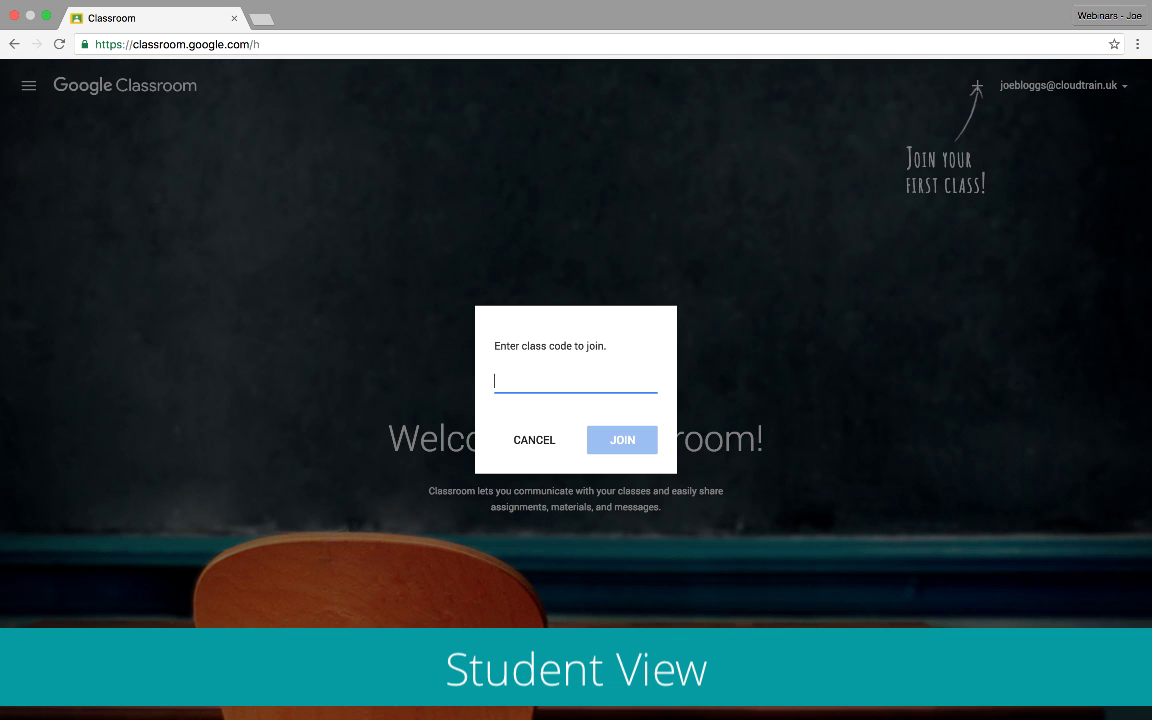
# Enter Dean's Class's join code in the student account to join the class.
pyautogui.press('Return')
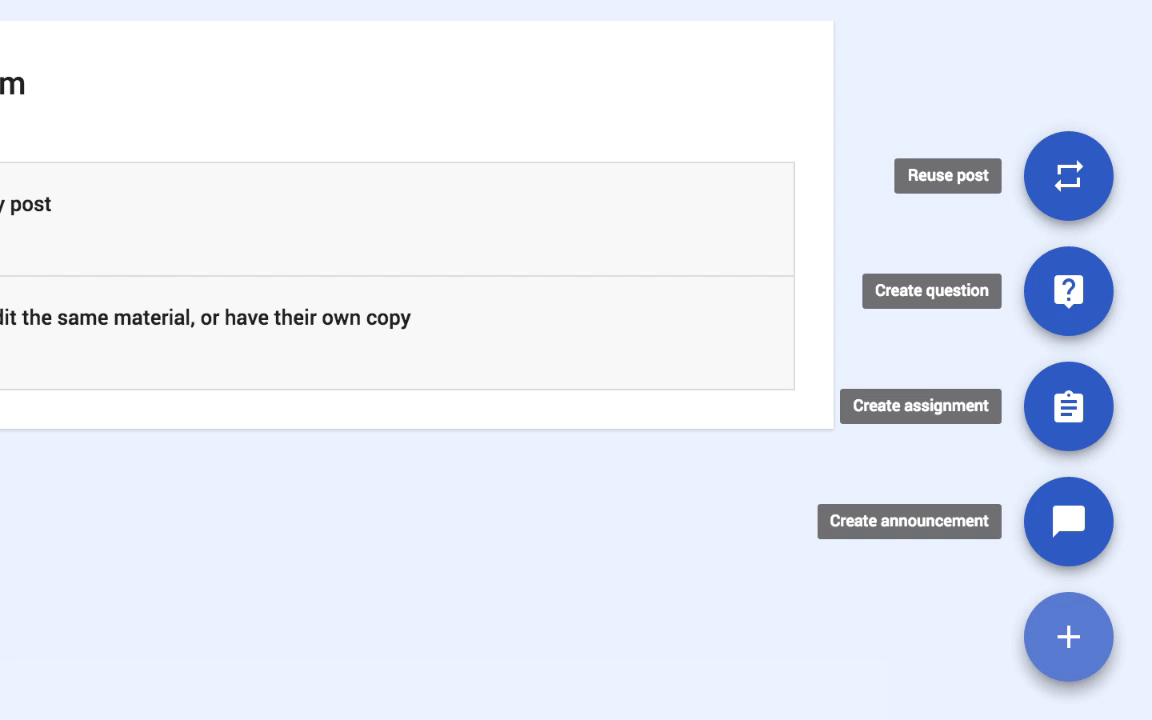
# Start an assignment titled 'Poetry Activity' filed under a new topic named Poetry.
pyautogui.click(1068, 406)
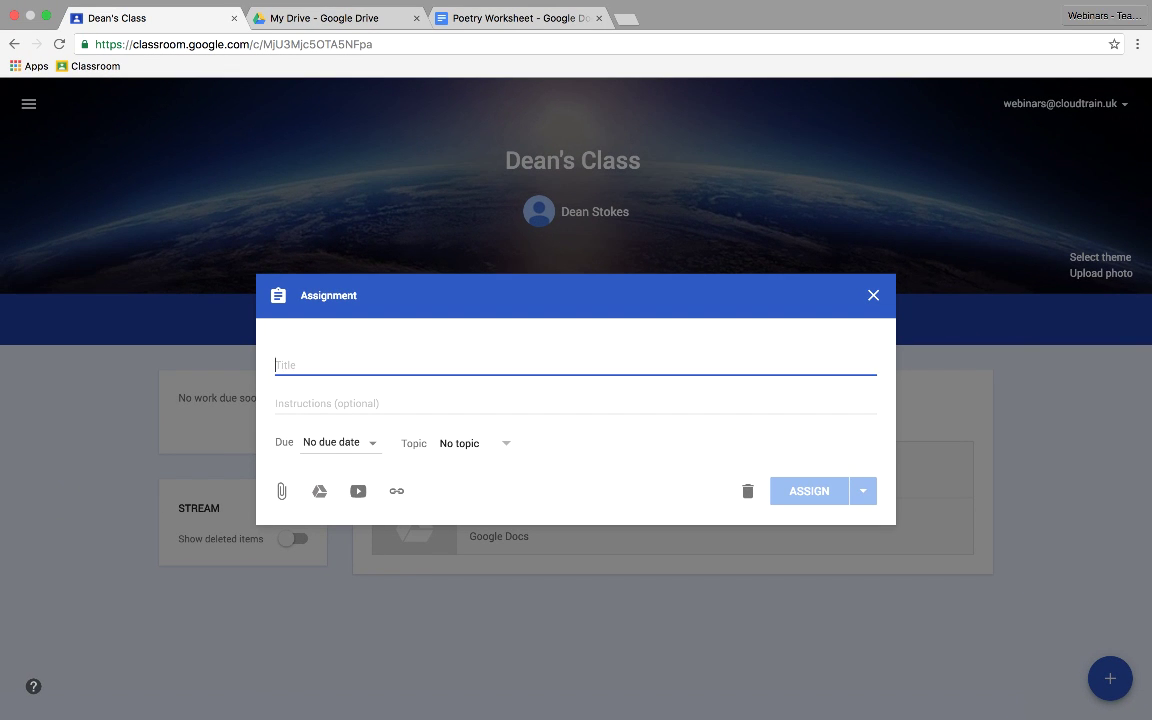
pyautogui.write('Poe')
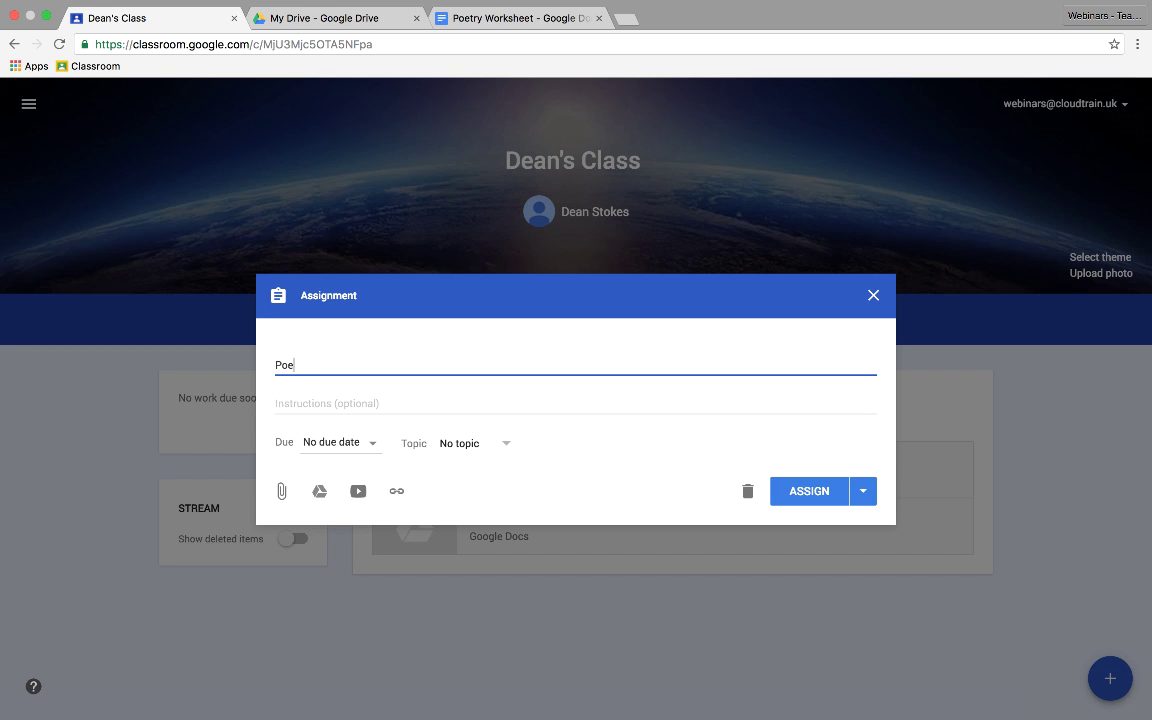
pyautogui.write('try Activity')
pyautogui.press('Tab')
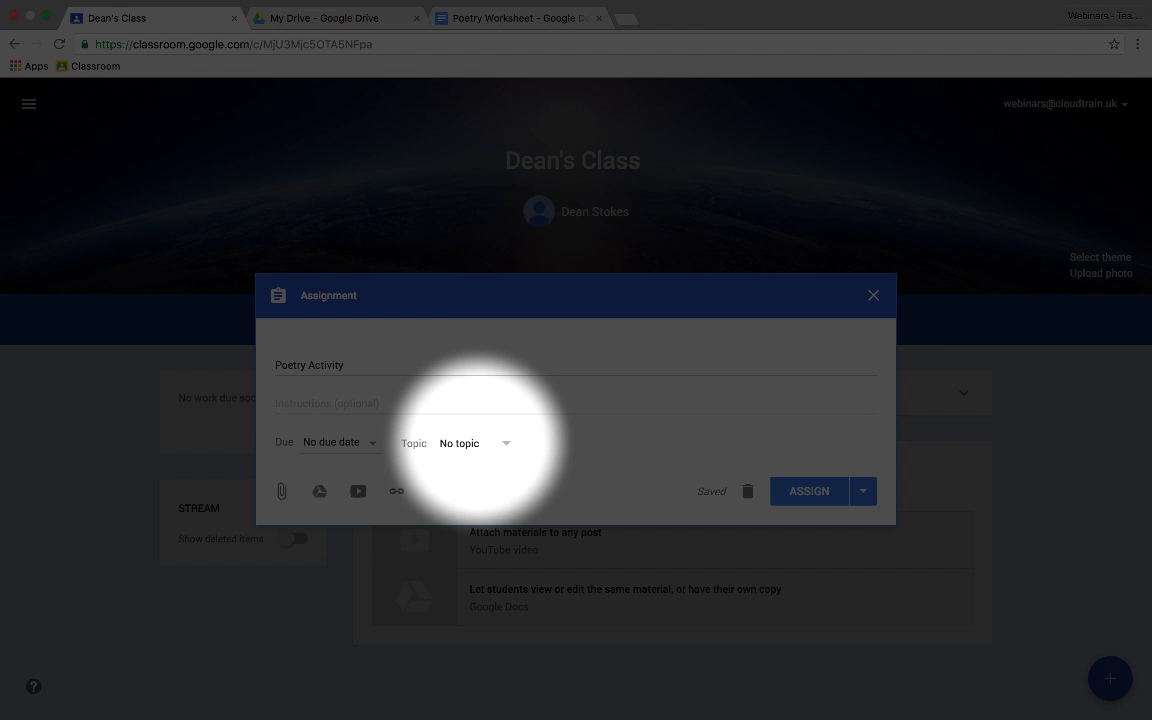
pyautogui.click(475, 443)
pyautogui.click(463, 470)
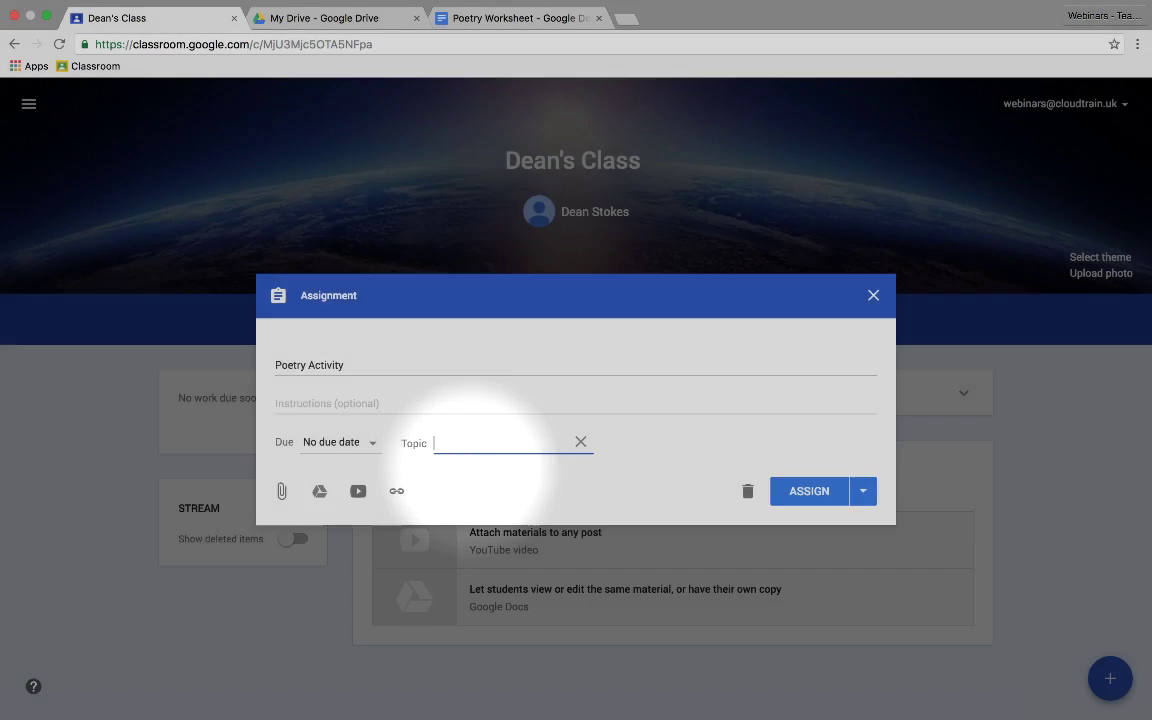
pyautogui.write('Poetry')
pyautogui.press('Return')
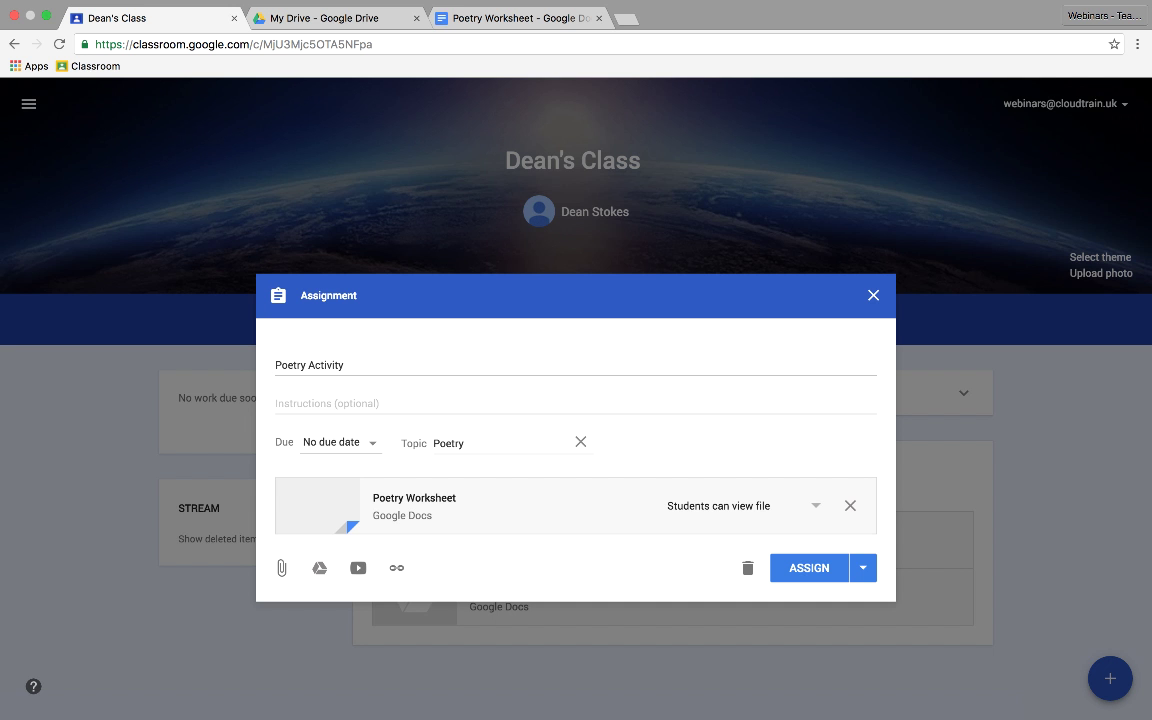
# Attach Poetry Worksheet set to 'Make a copy for each student' and assign Poetry Activity.
pyautogui.click(200, 631)
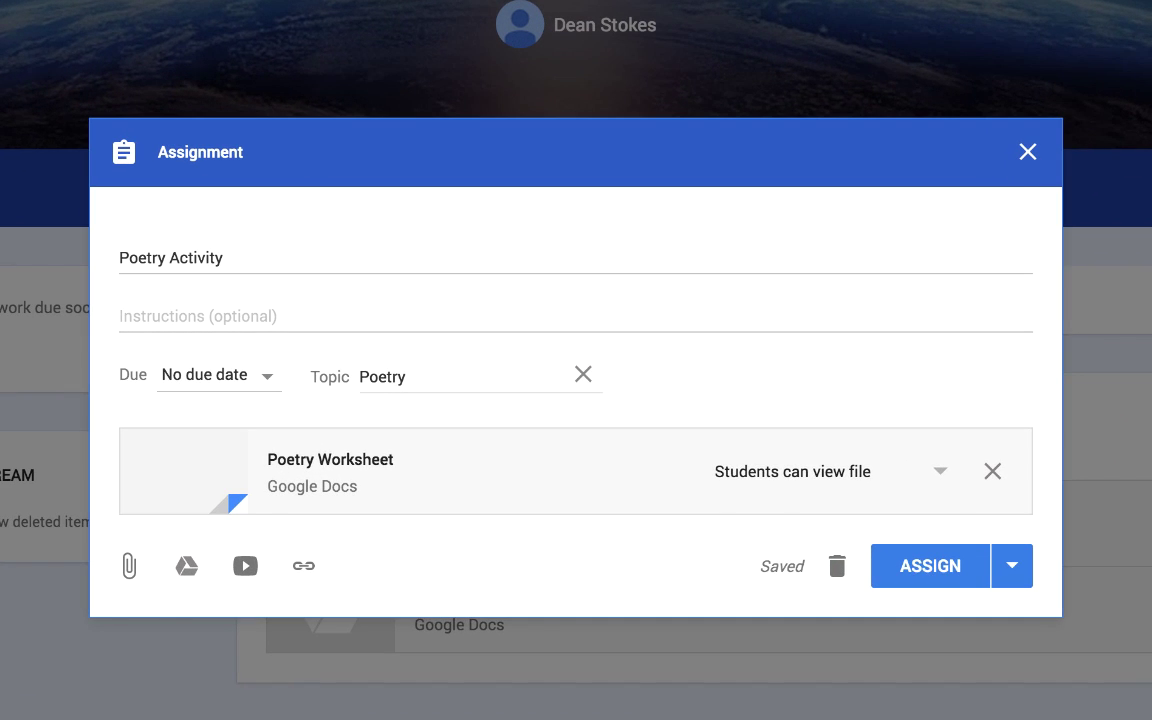
pyautogui.click(830, 471)
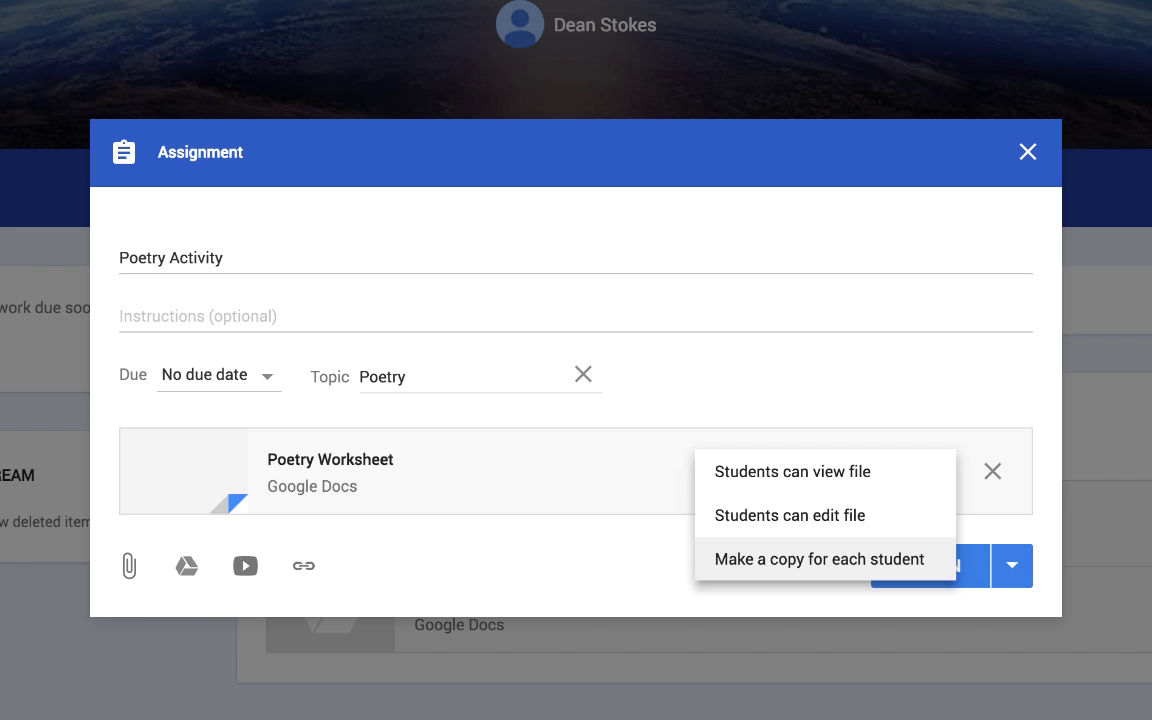
pyautogui.click(820, 559)
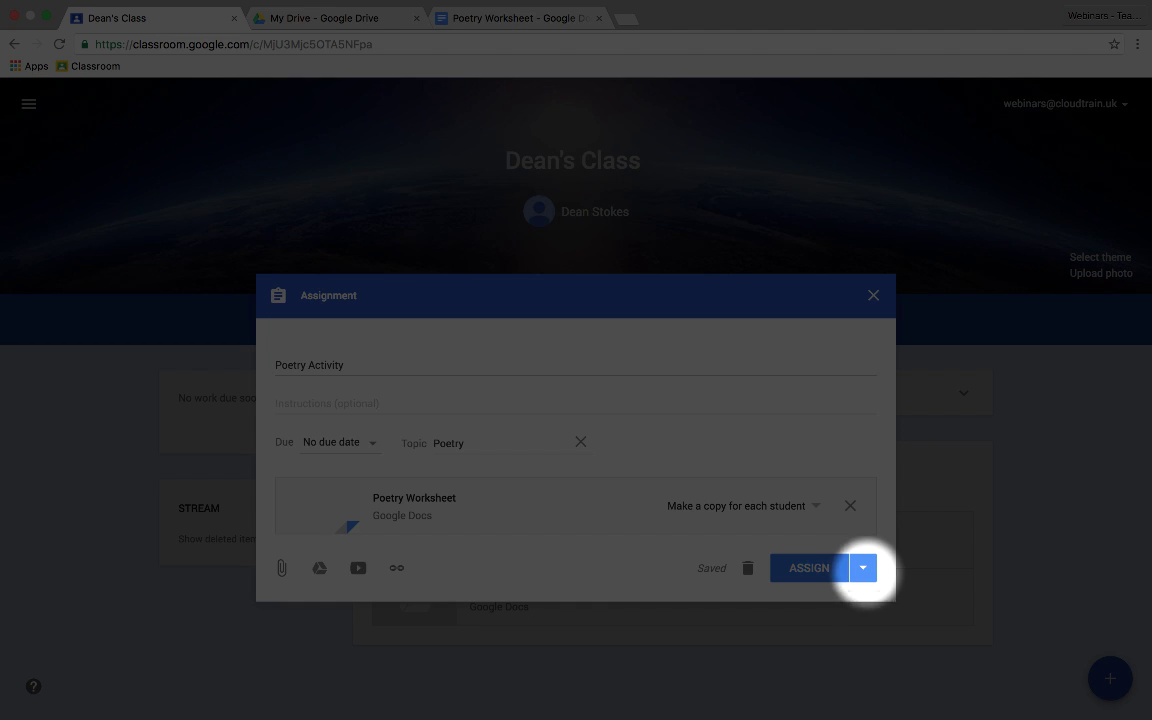
pyautogui.click(862, 567)
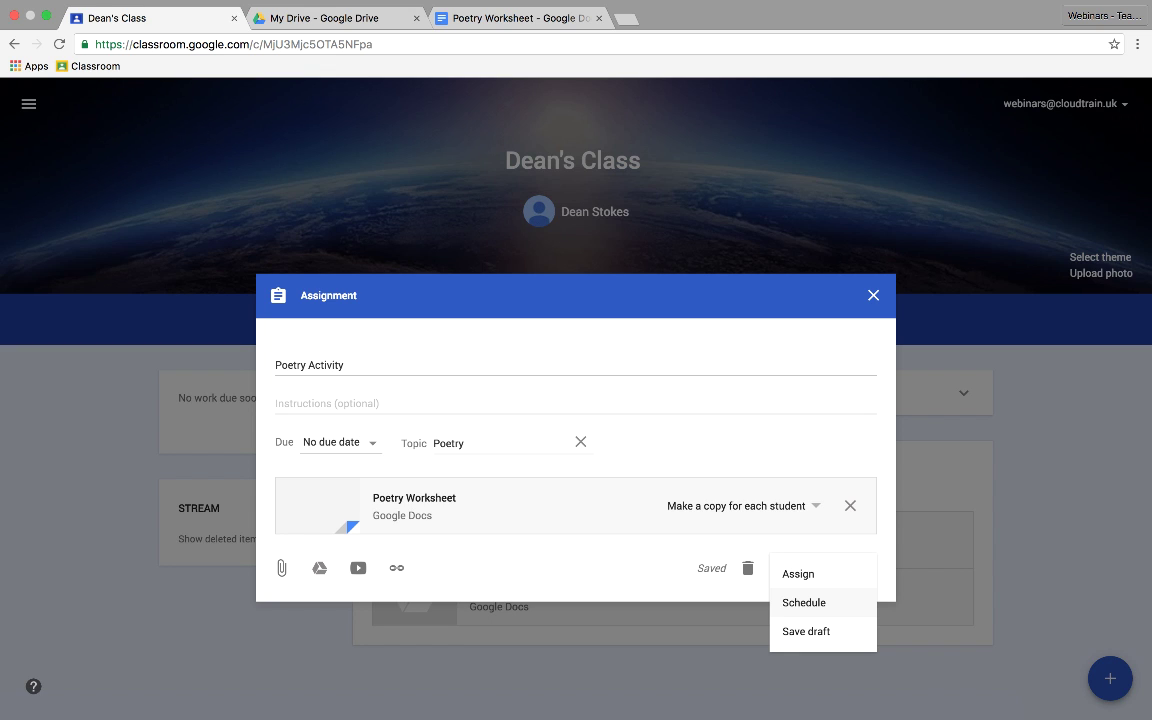
pyautogui.press('Return')
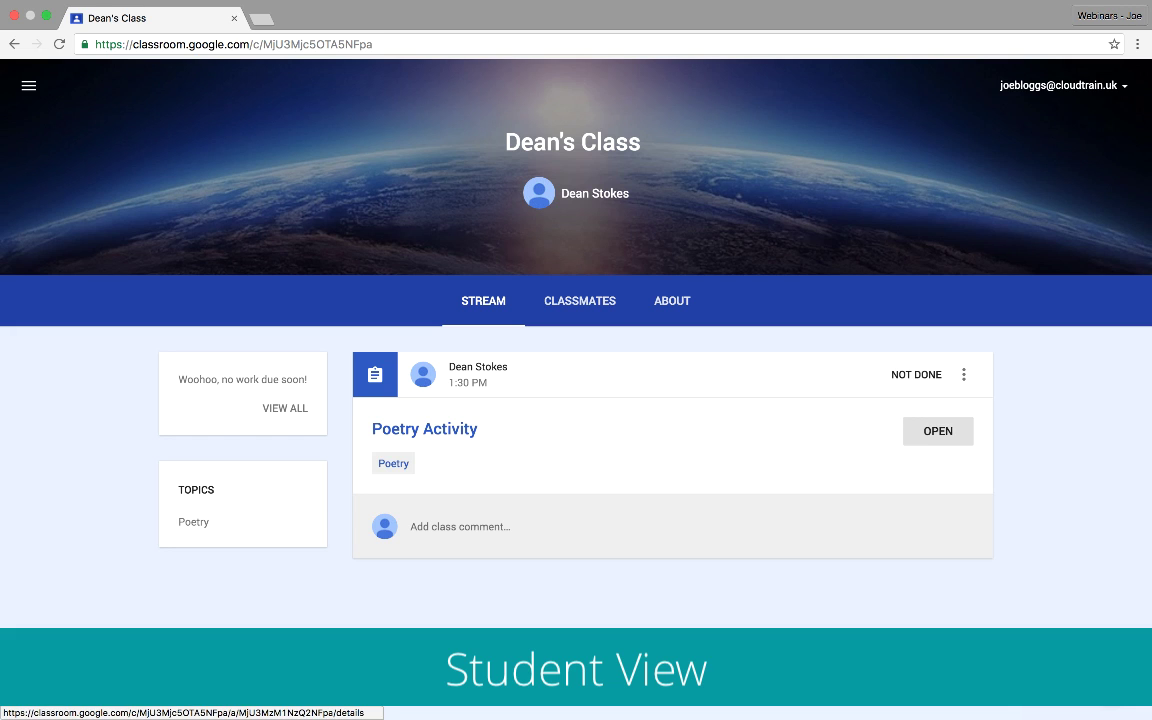
# Open Poetry Activity from the student account to see the student's view.
pyautogui.click(830, 390)
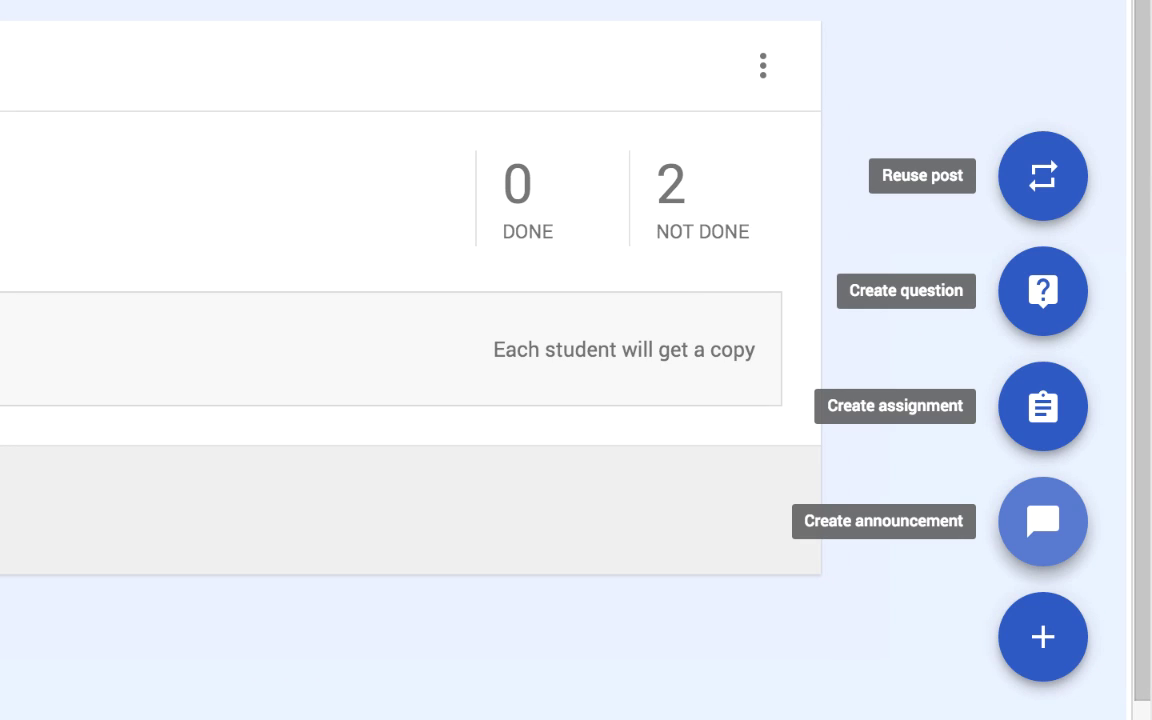
# Post an announcement: 'I'm not going to be in the lesson today. Follow the instructions in the assignment.'.
pyautogui.click(1042, 521)
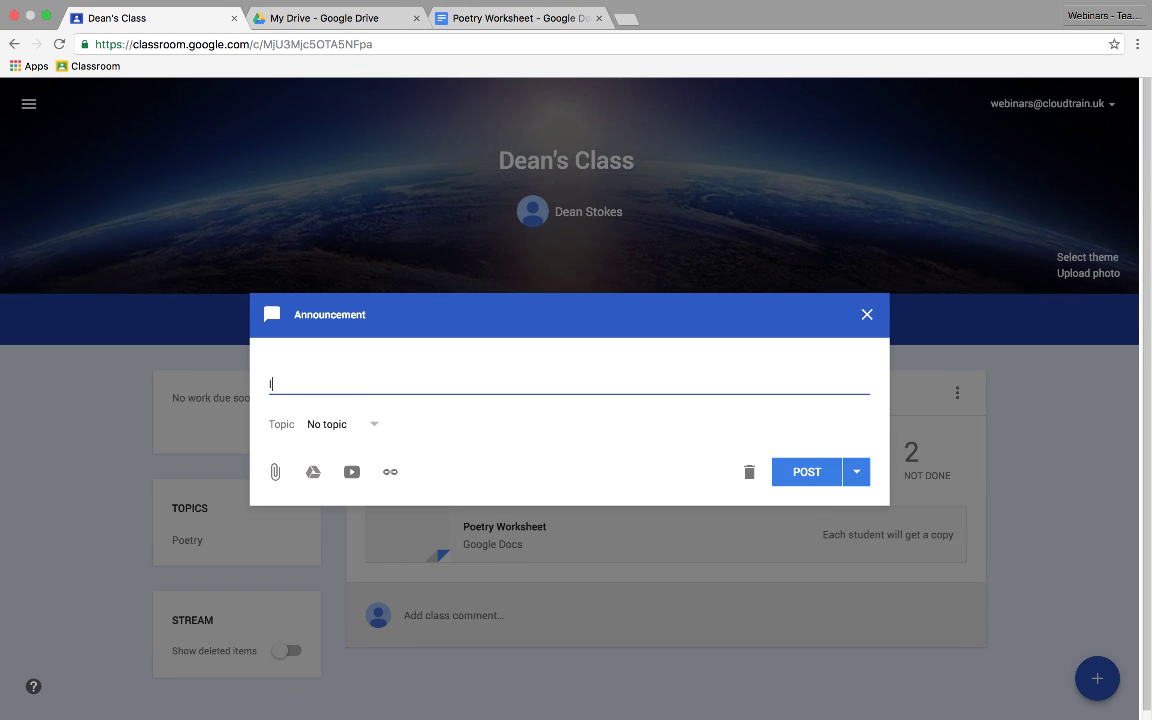
pyautogui.write("I'm not going to be in the lesson today. Follow the instructions in the assignment I've set you and we'll go through it together next lesson.")
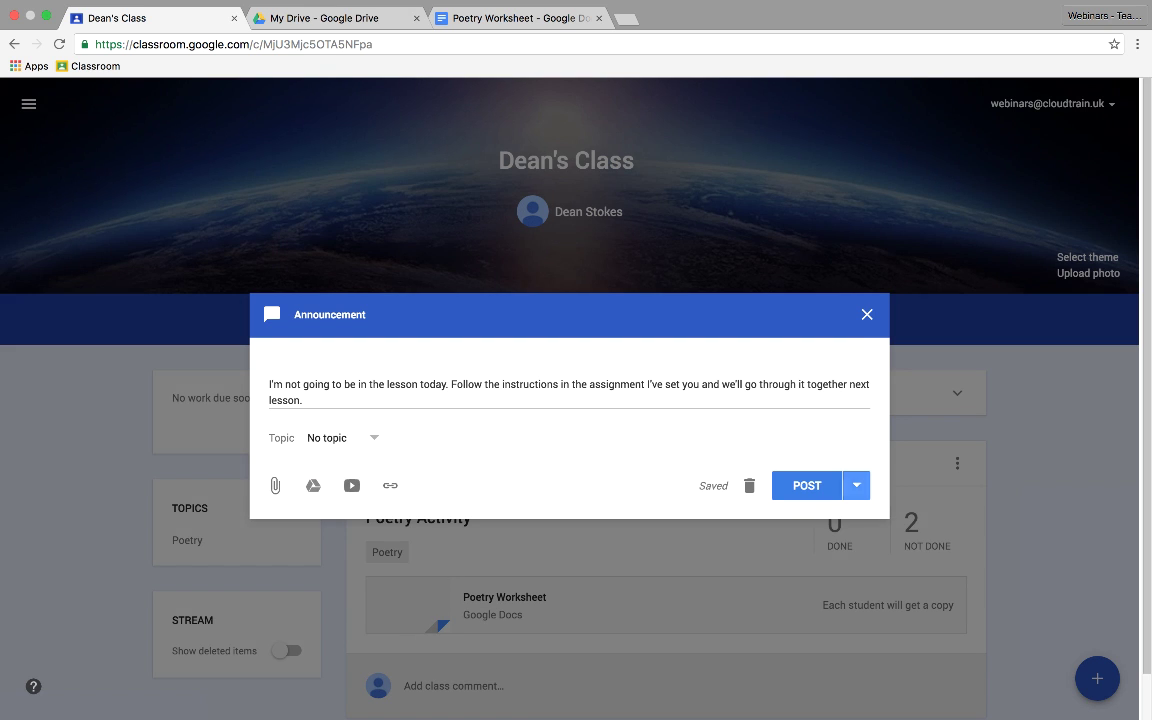
pyautogui.click(856, 485)
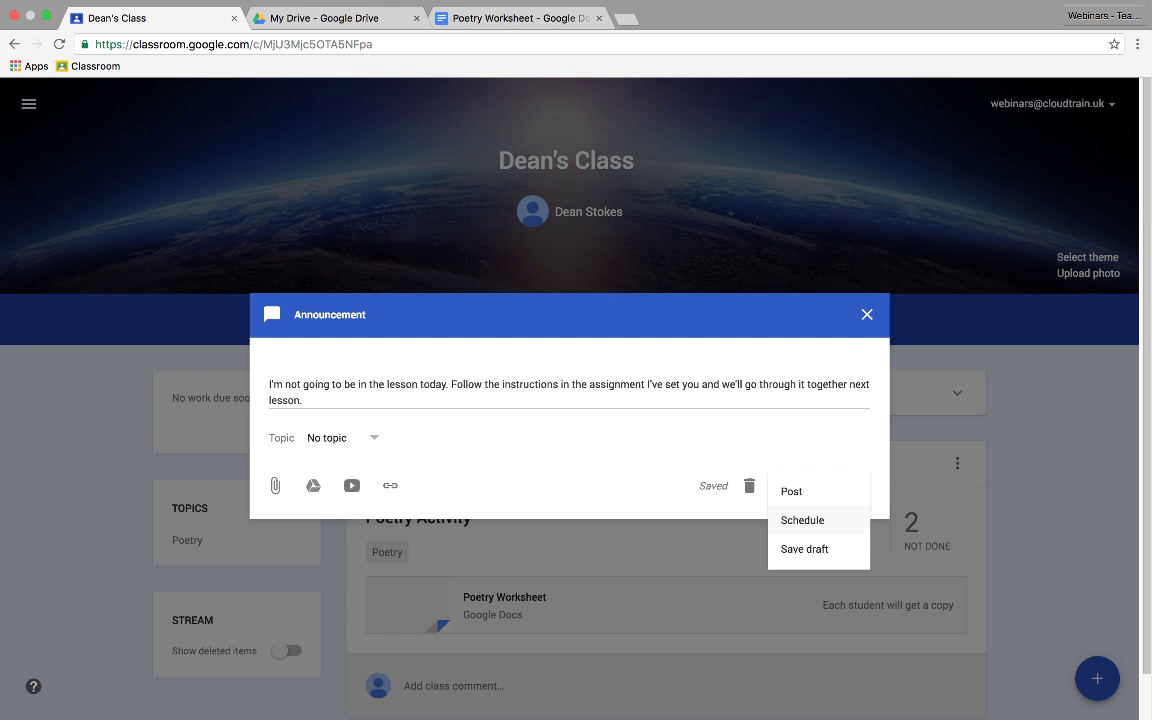
pyautogui.click(791, 491)
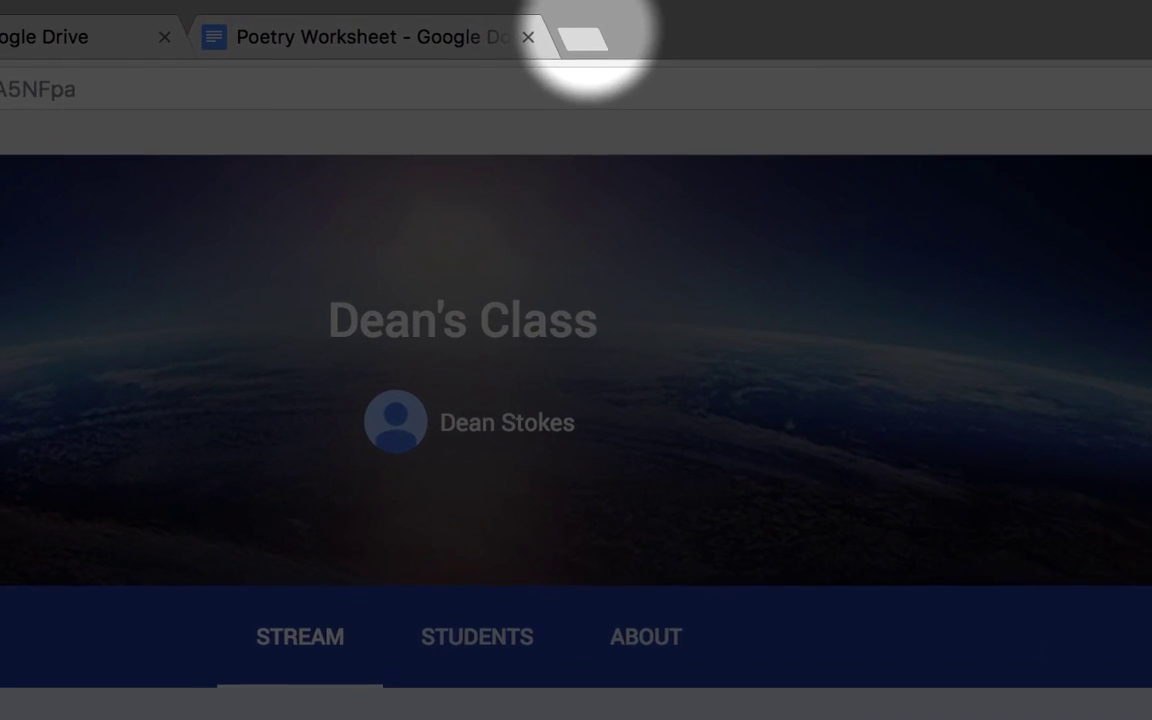
# In a new tab, search Google for 'chrome web store' and open its Apps page.
pyautogui.click(626, 19)
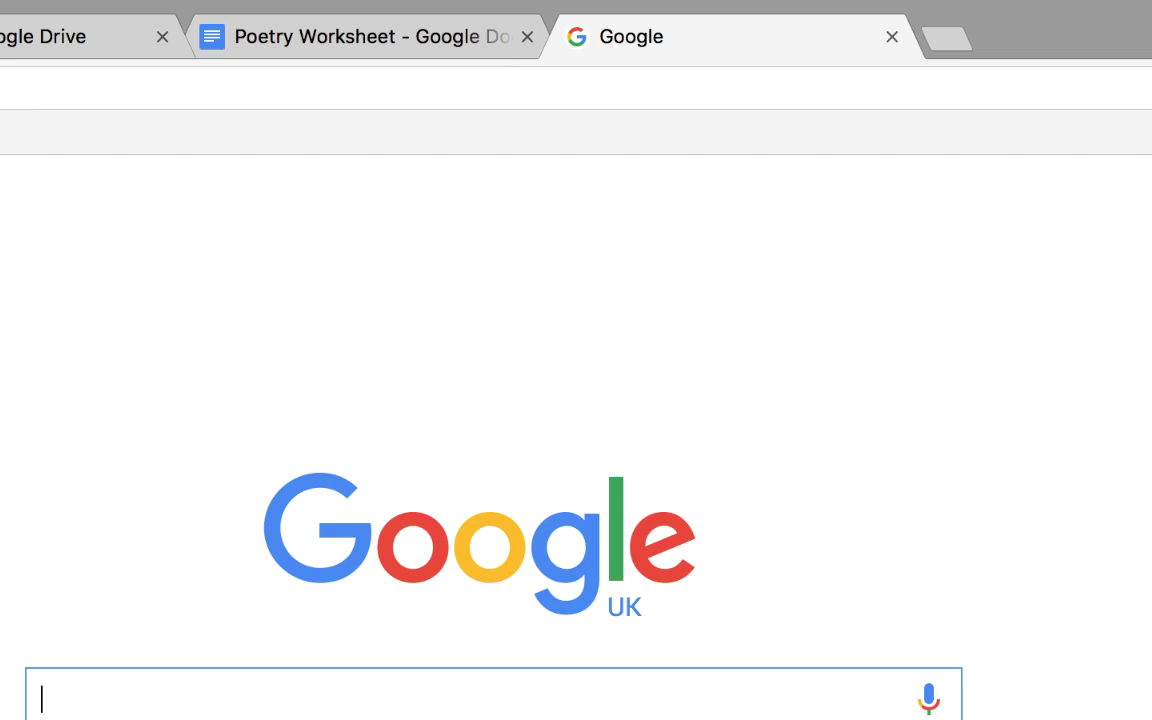
pyautogui.write('chrome web store')
pyautogui.press('Return')
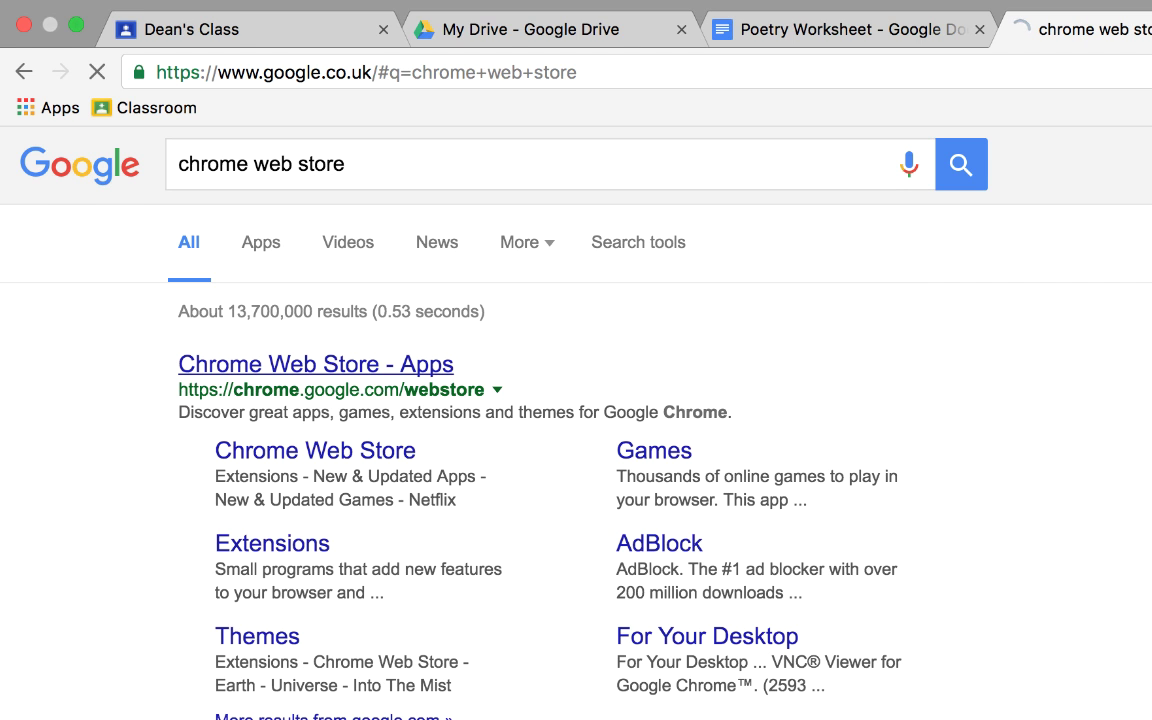
pyautogui.click(315, 364)
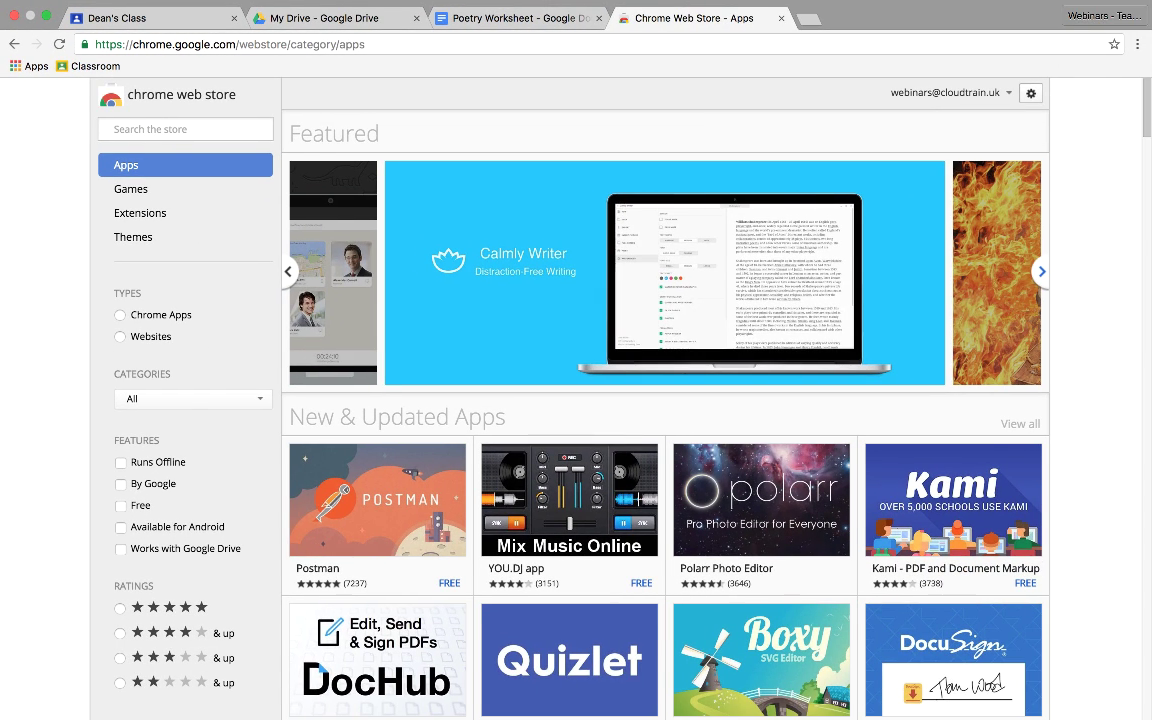
# Search the store for 'read&write' and add Read&Write for Google Chrome to the browser.
pyautogui.click(185, 129)
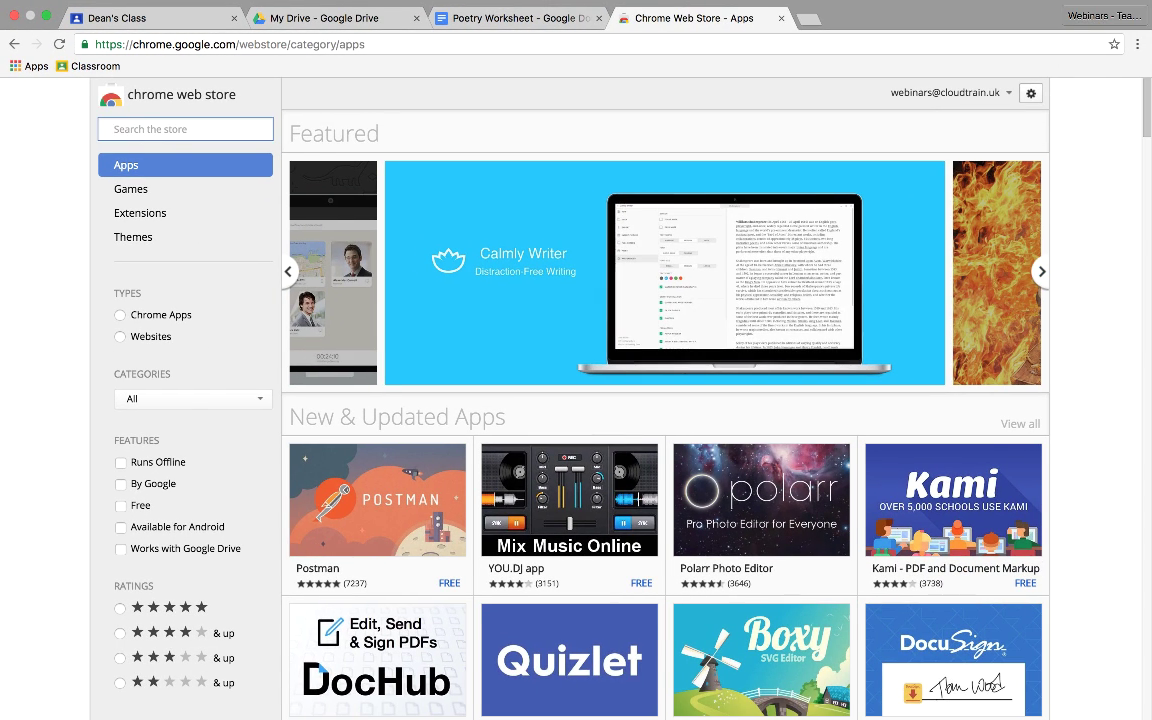
pyautogui.write('read')
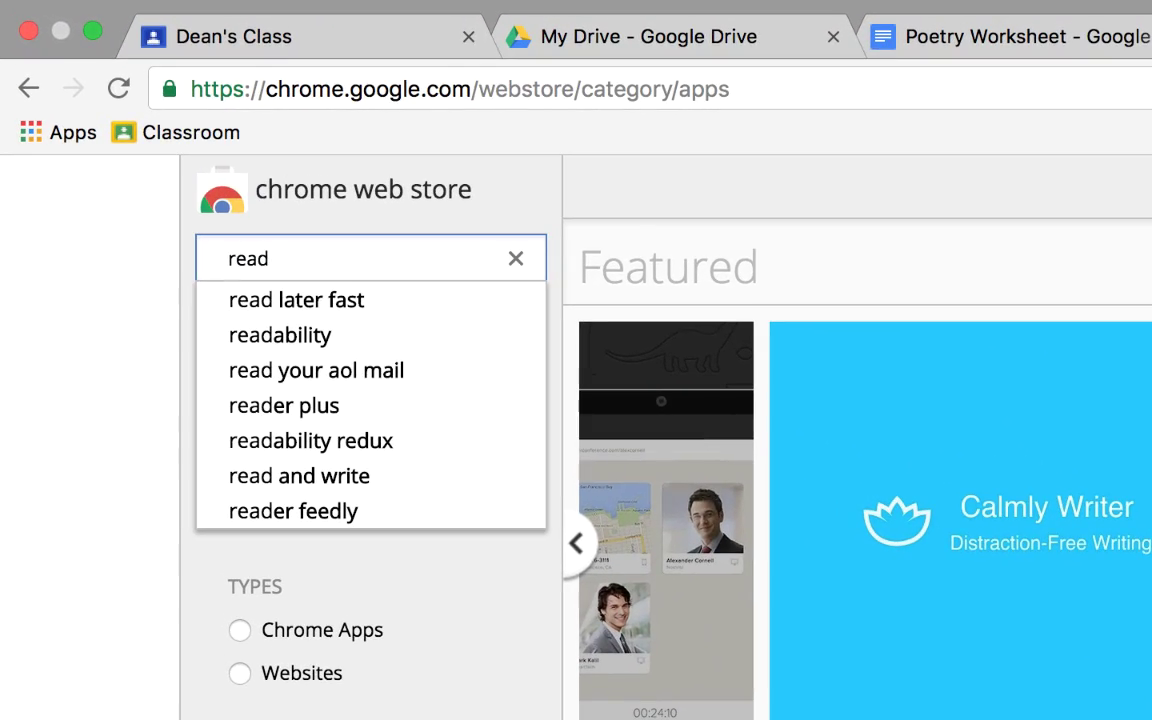
pyautogui.write('&write')
pyautogui.press('Return')
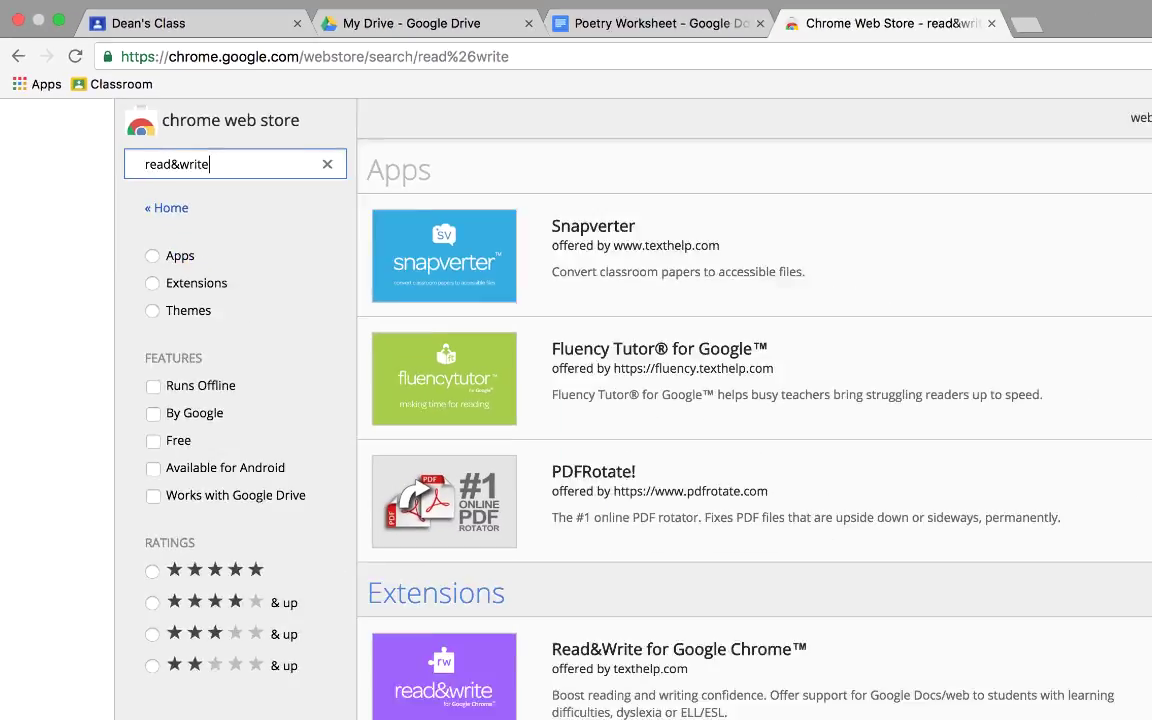
pyautogui.scroll(-3, 600, 440)
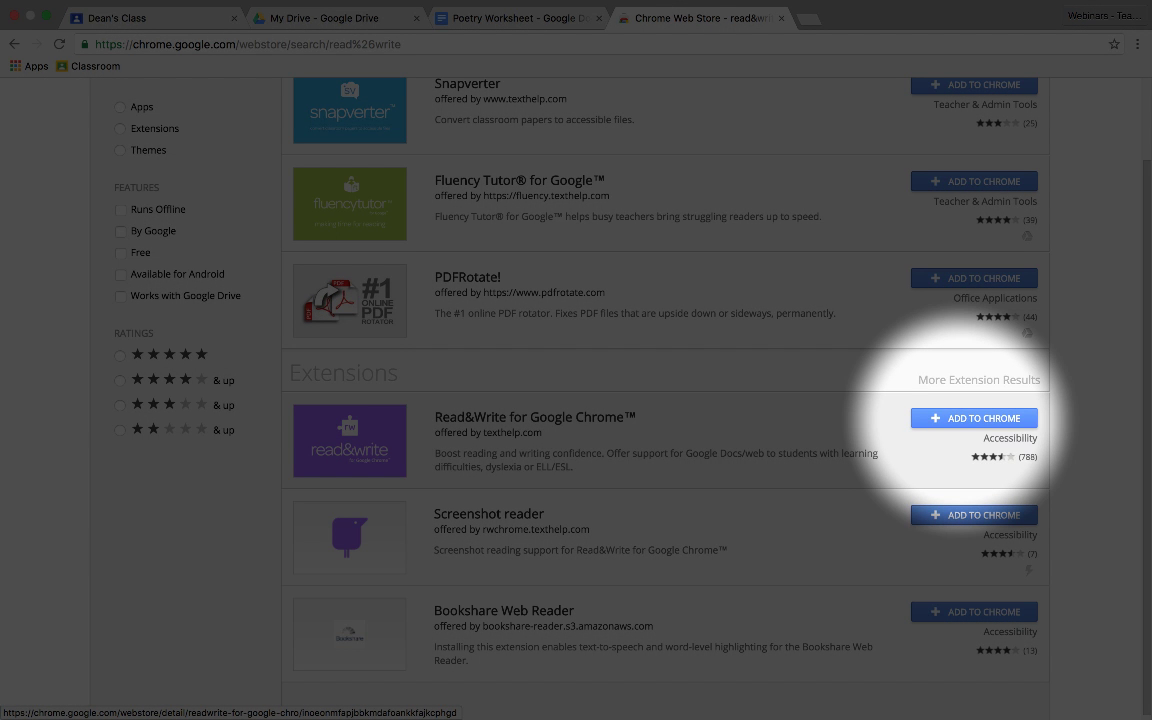
pyautogui.click(974, 418)
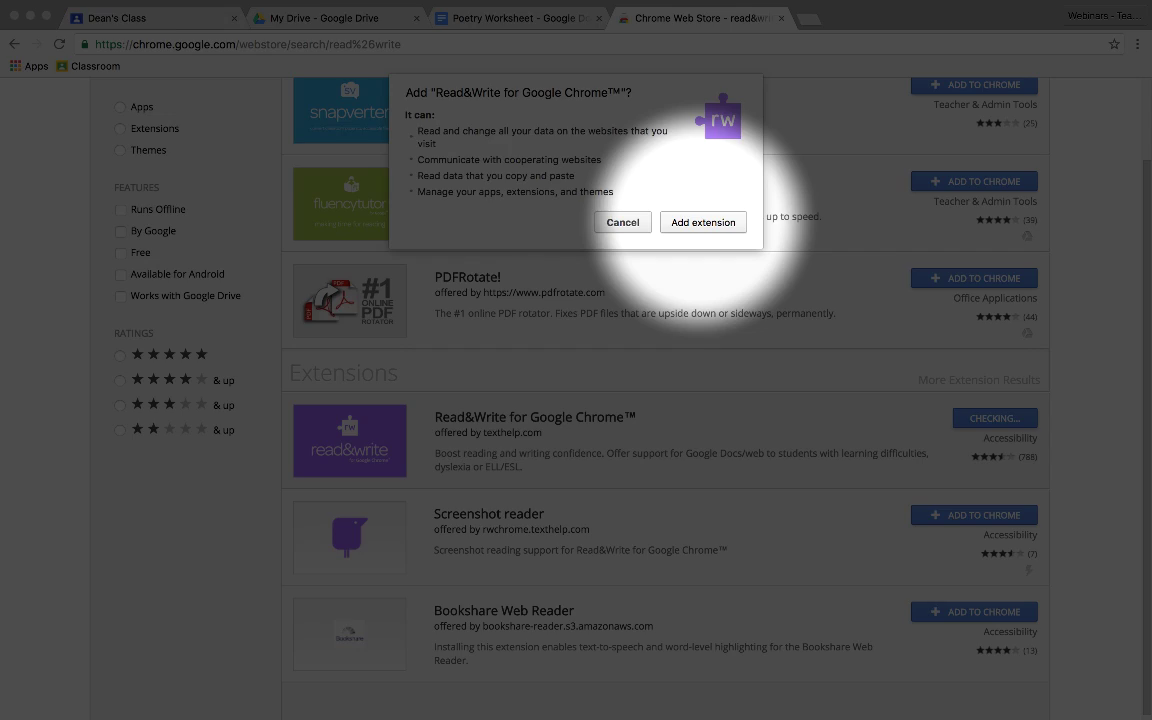
pyautogui.click(703, 222)
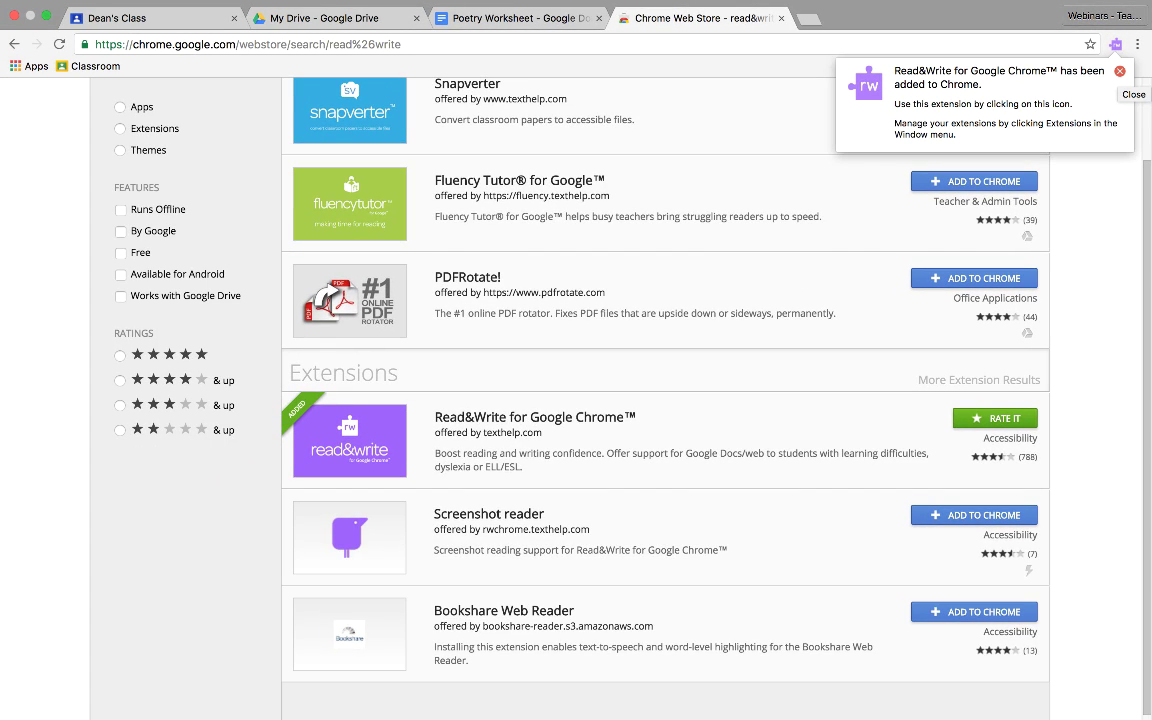
# Reload the Poetry Worksheet and grant Read&Write its Google account permissions.
pyautogui.click(1119, 71)
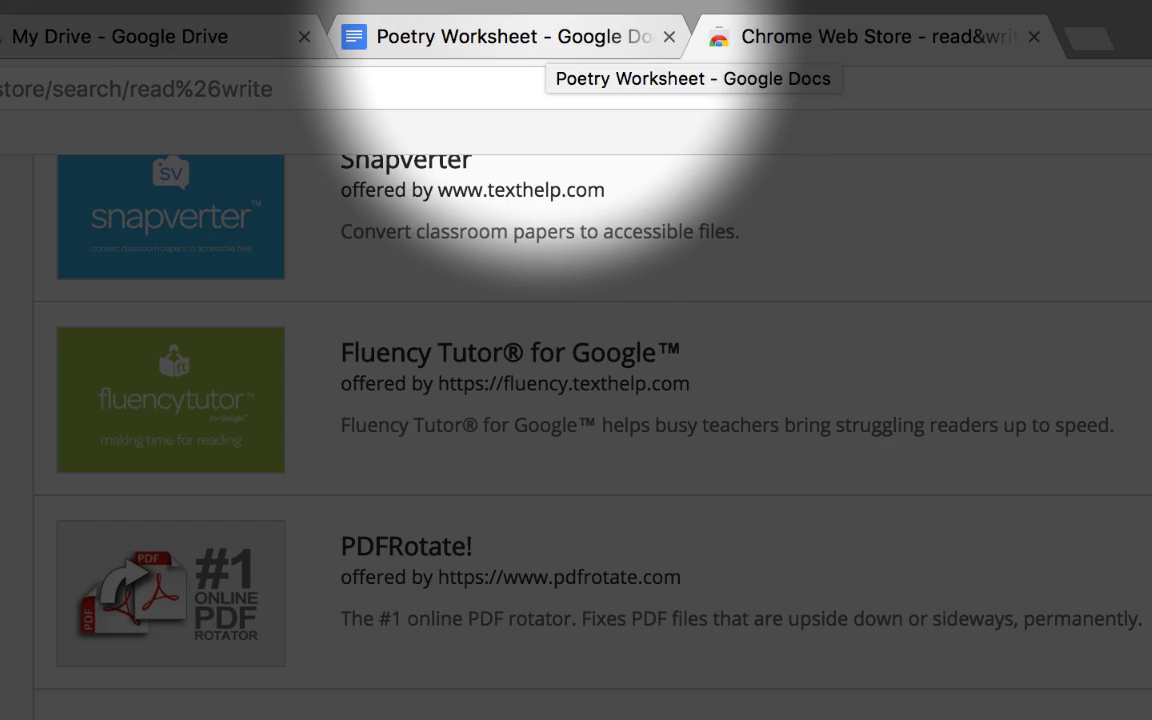
pyautogui.click(550, 40)
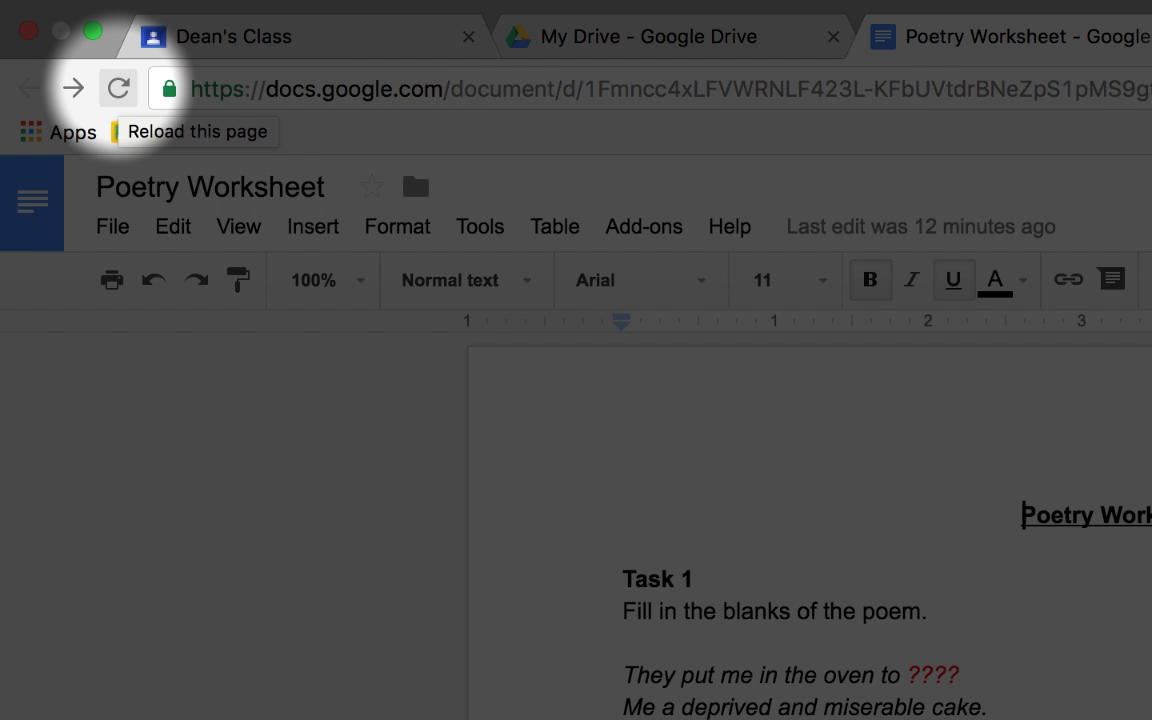
pyautogui.click(118, 88)
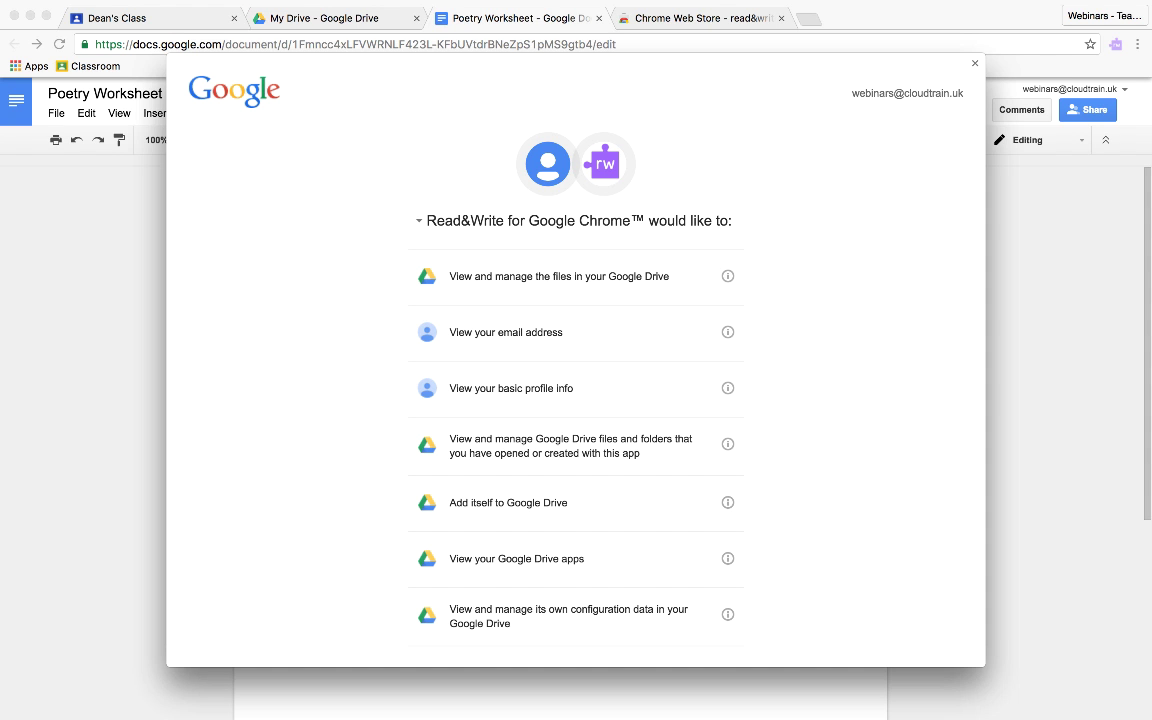
pyautogui.scroll(-2, 575, 400)
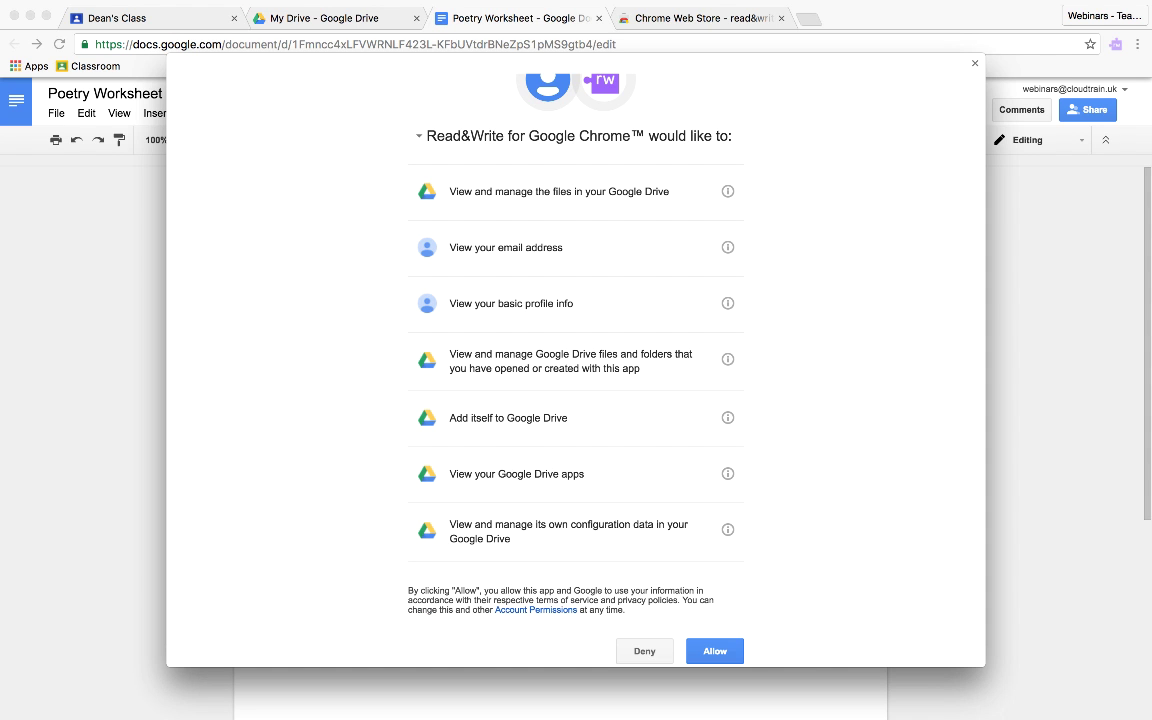
pyautogui.click(715, 651)
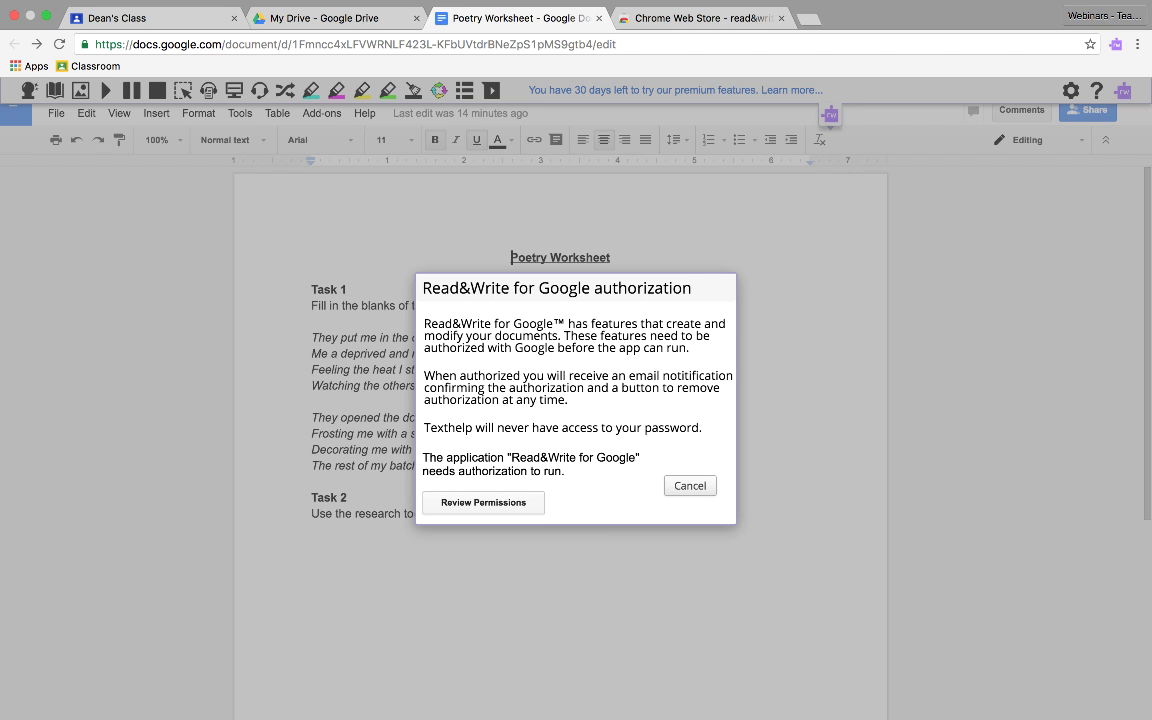
pyautogui.click(483, 502)
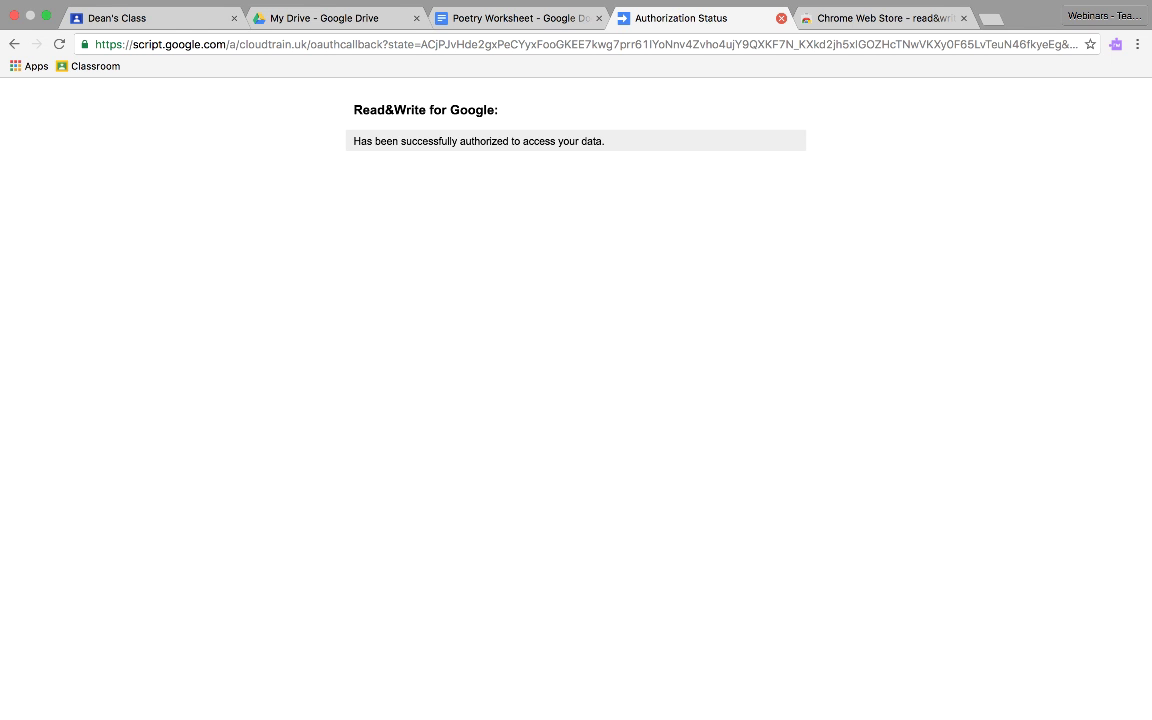
pyautogui.click(781, 18)
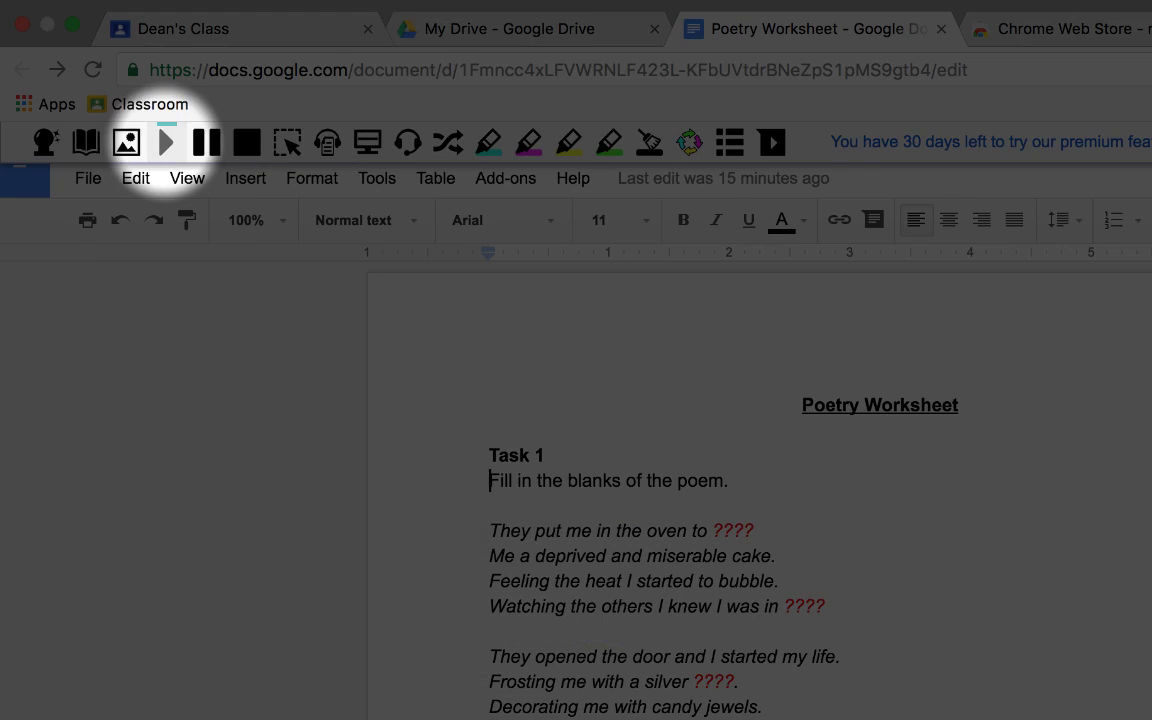
# Start Read&Write's Play on the poem's first line, then Stop it partway through.
pyautogui.click(166, 143)
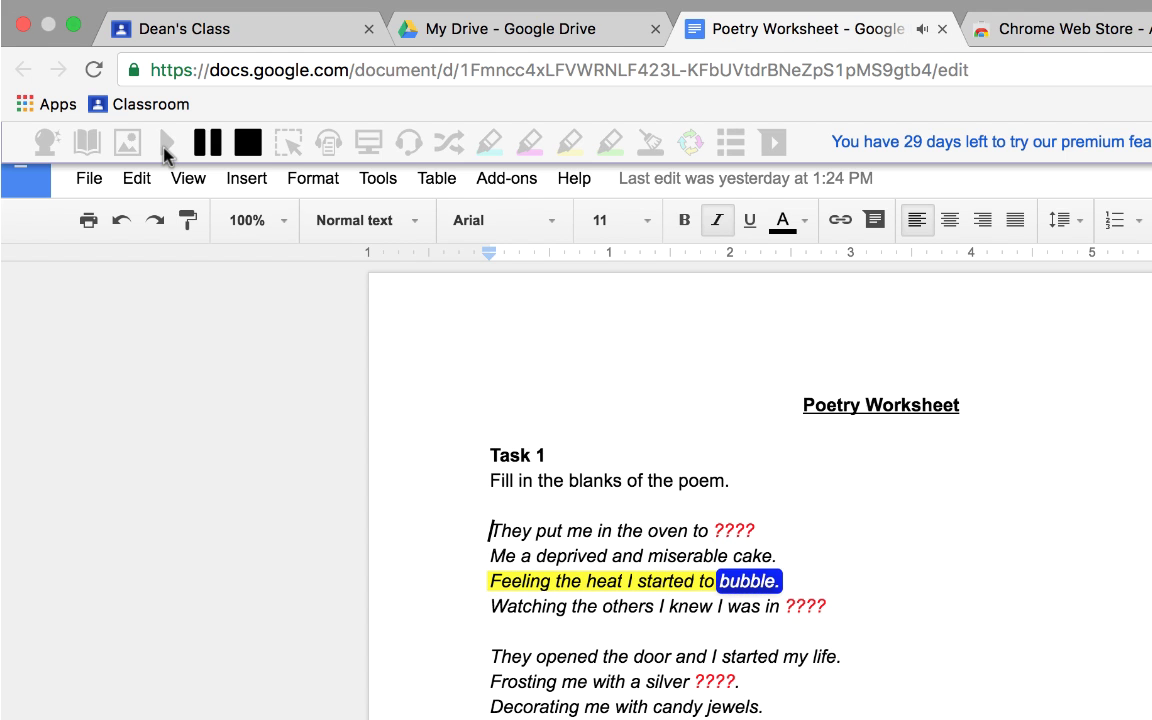
pyautogui.click(248, 142)
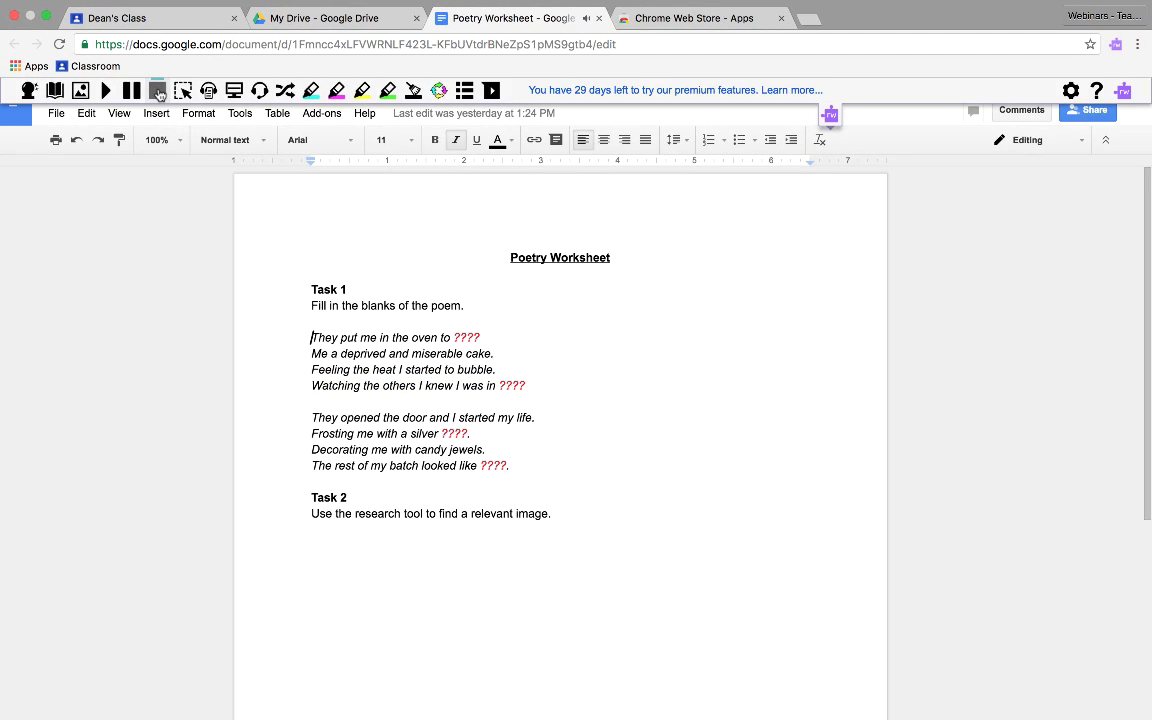